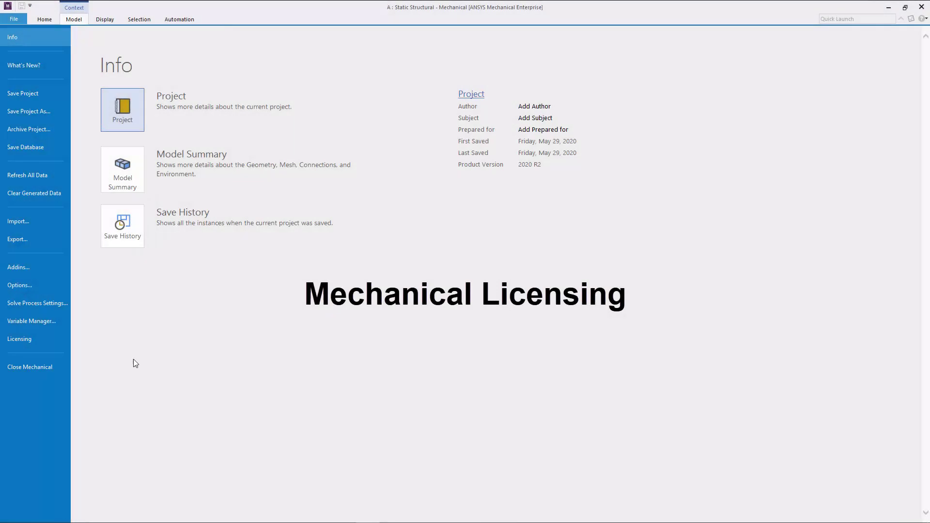
Step: In Licensing, toggle Use Workbench Preferences off and on, then select ANSYS Mechanical Enterprise
left_click(20, 339)
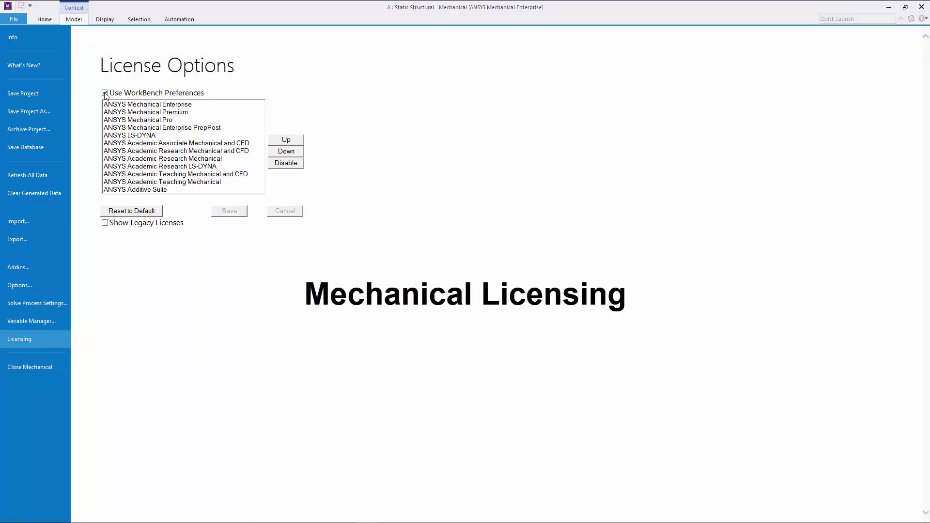
left_click(105, 93)
left_click(105, 92)
left_click(237, 107)
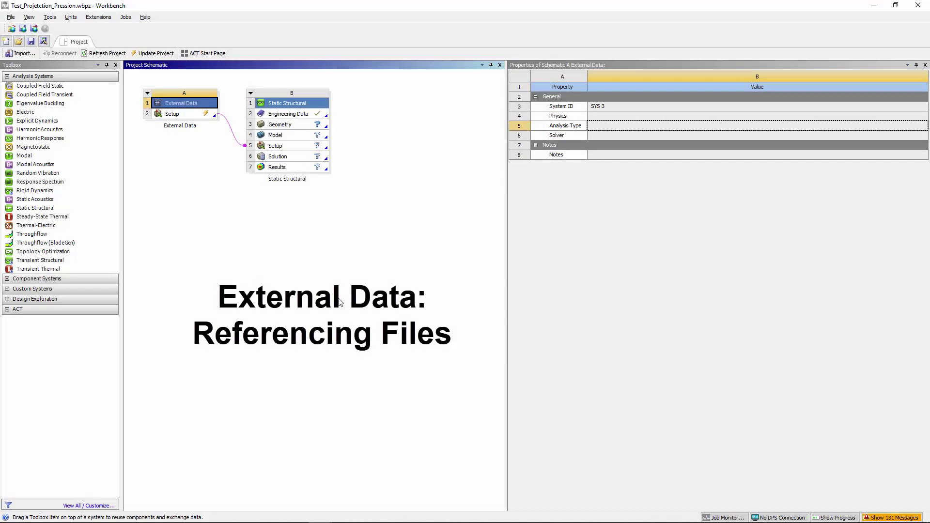
Step: Change the External Data setup's Files Import Type from By Copy to By Reference
left_click(202, 115)
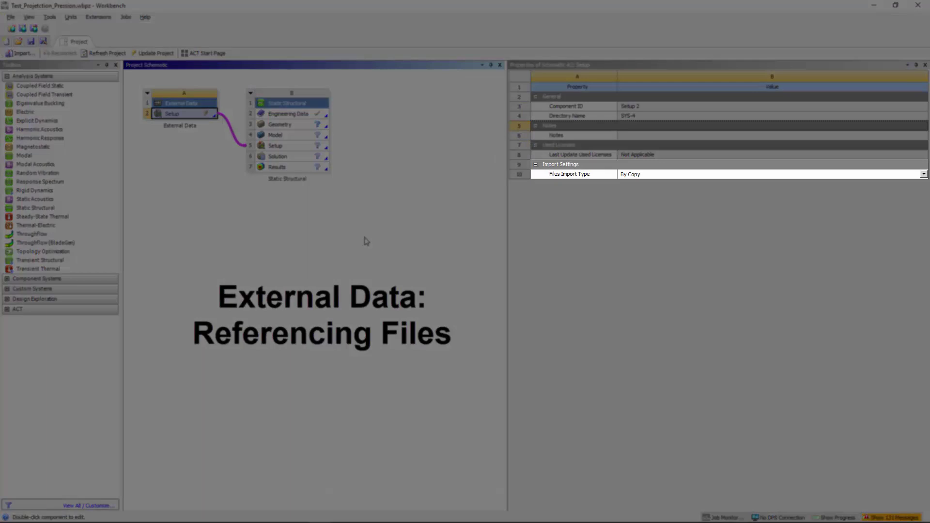
left_click(602, 167)
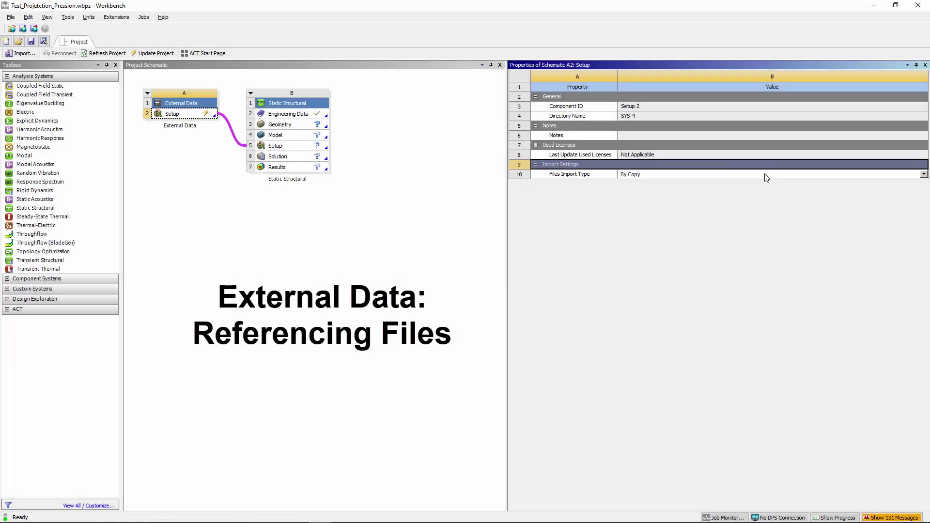
left_click(766, 175)
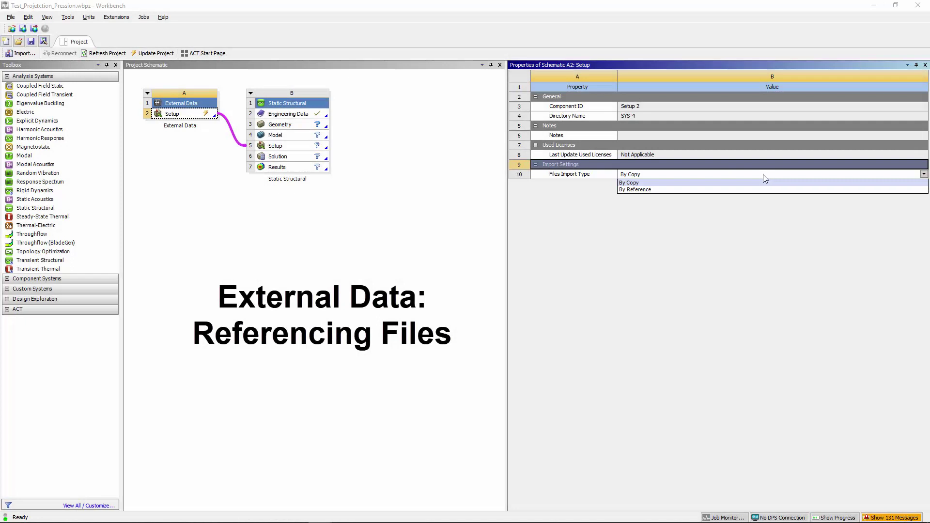
left_click(701, 190)
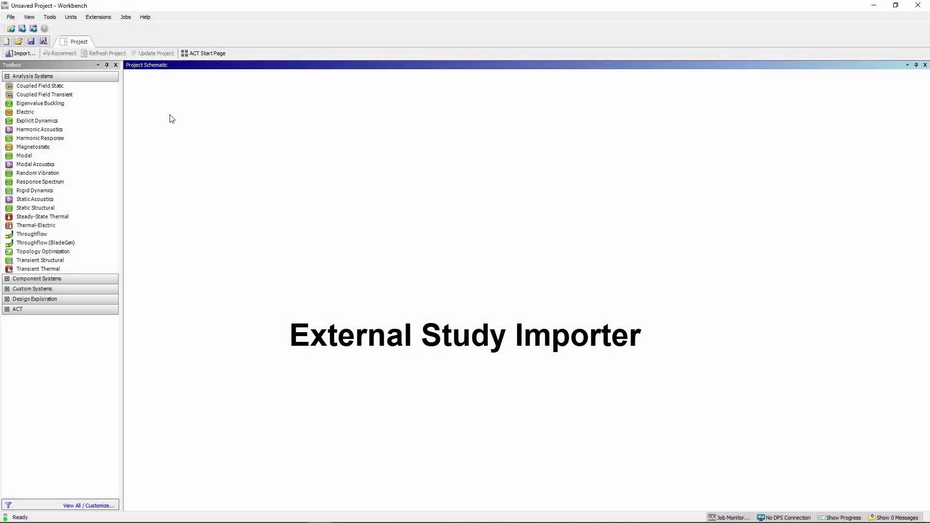
Step: Enable the ExternalStudyImporter extension, then launch the External Study wizard from the ACT Start Page
left_click(110, 20)
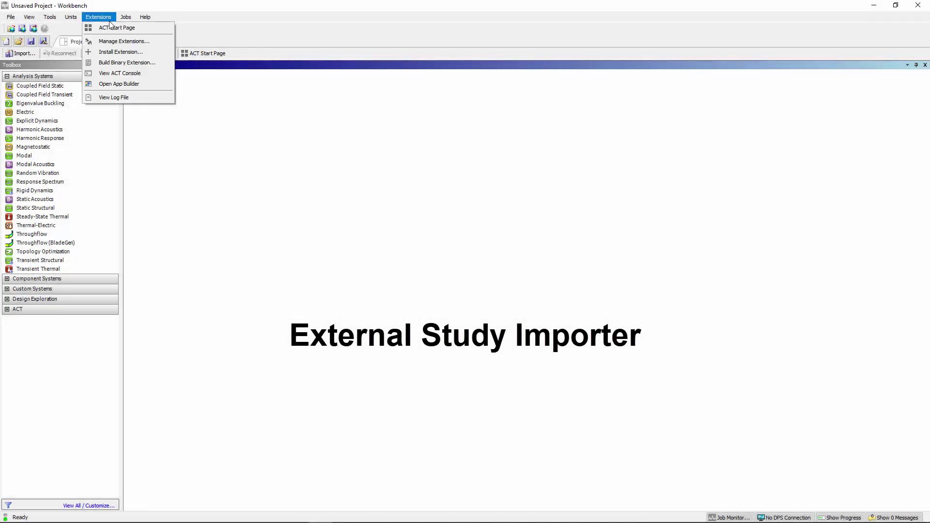
left_click(152, 45)
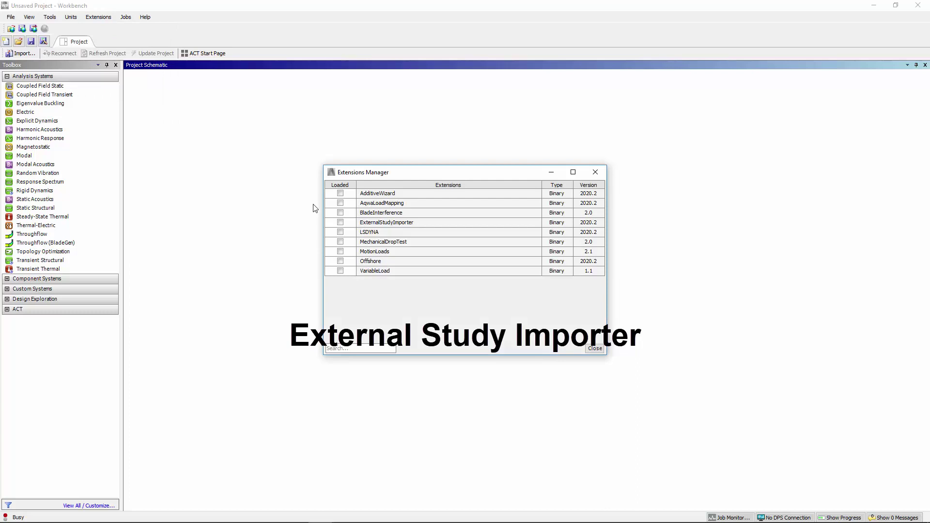
left_click(341, 223)
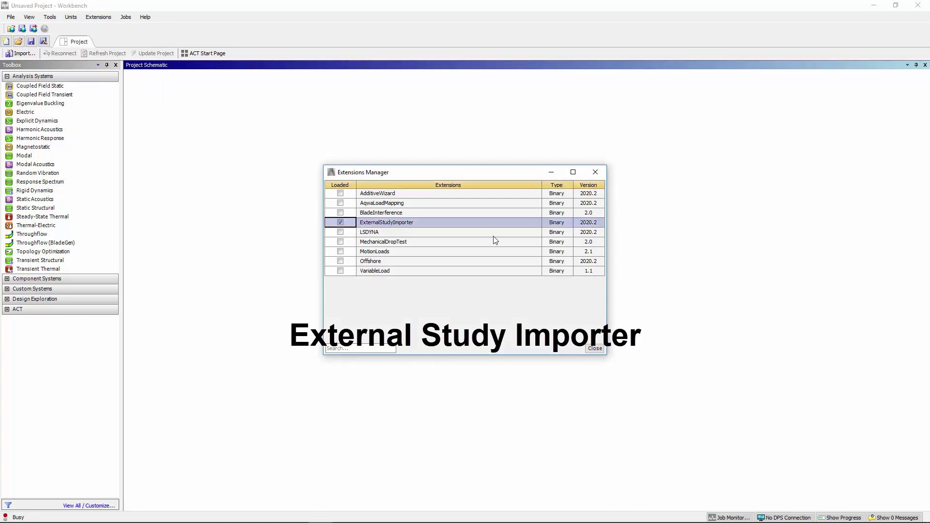
left_click(595, 349)
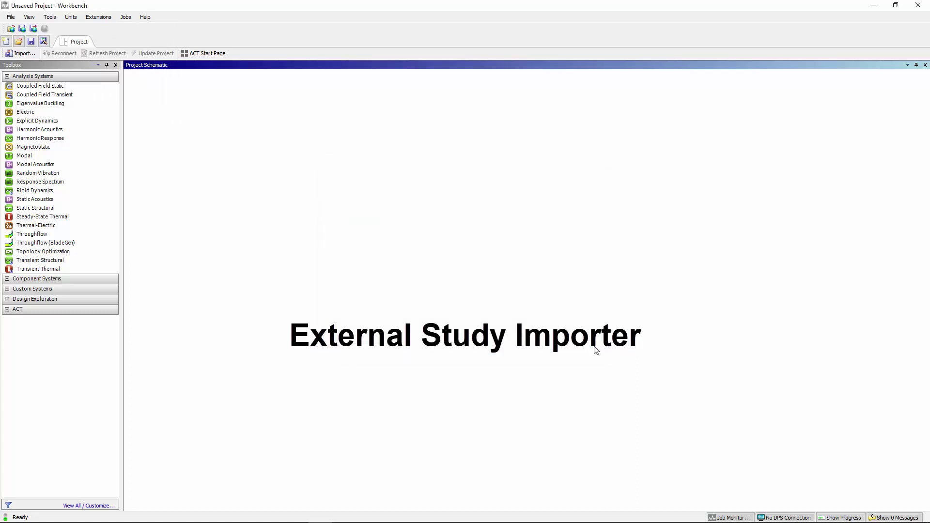
left_click(213, 55)
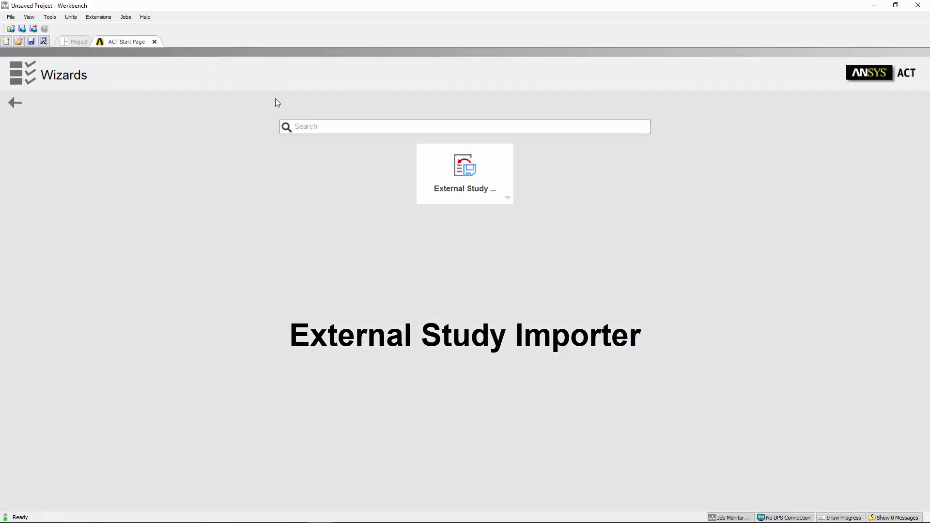
left_click(446, 174)
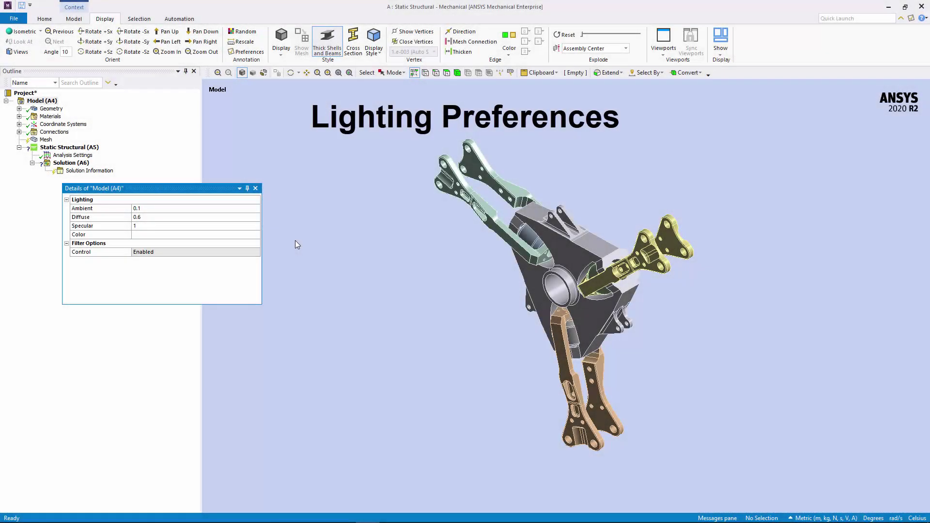
Step: Show the Graphics options' Lighting section: Ambient 0.1, Diffuse 0.6, Specular 1
left_click(911, 18)
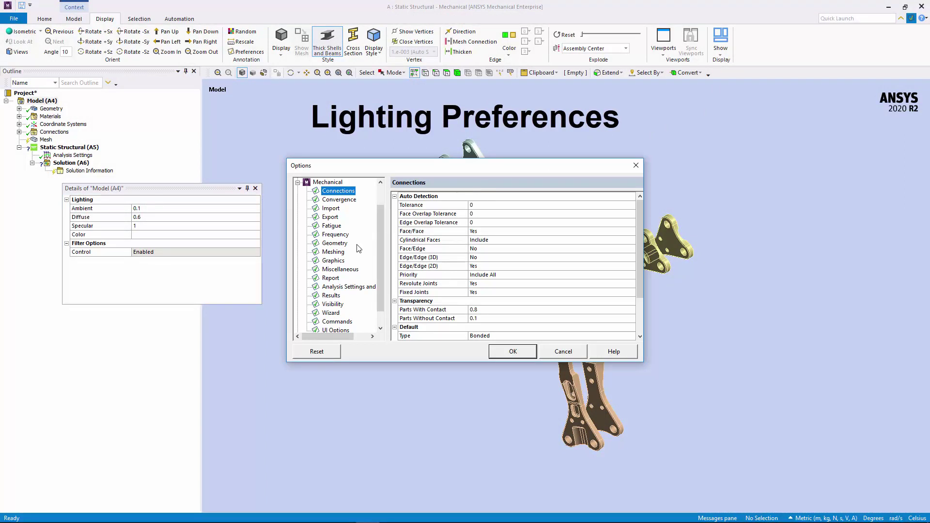
left_click(344, 261)
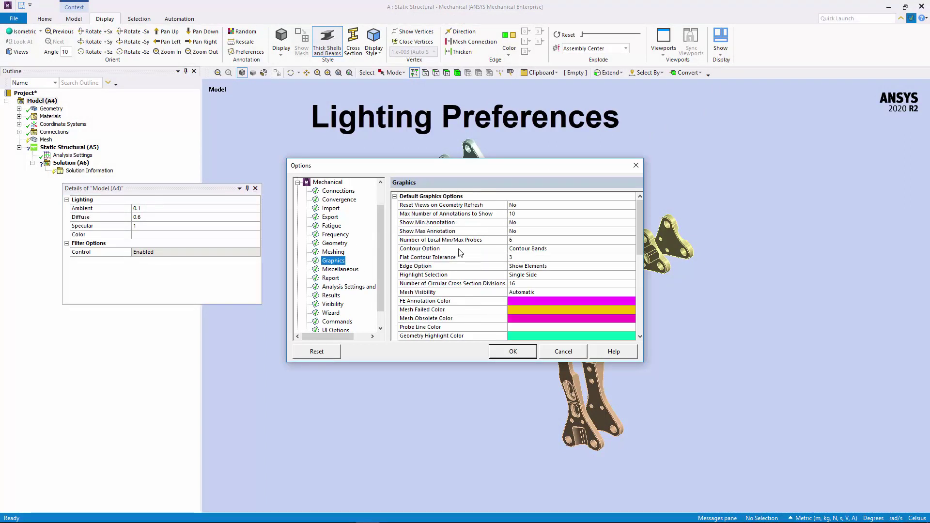
left_click_drag(641, 211, 645, 277)
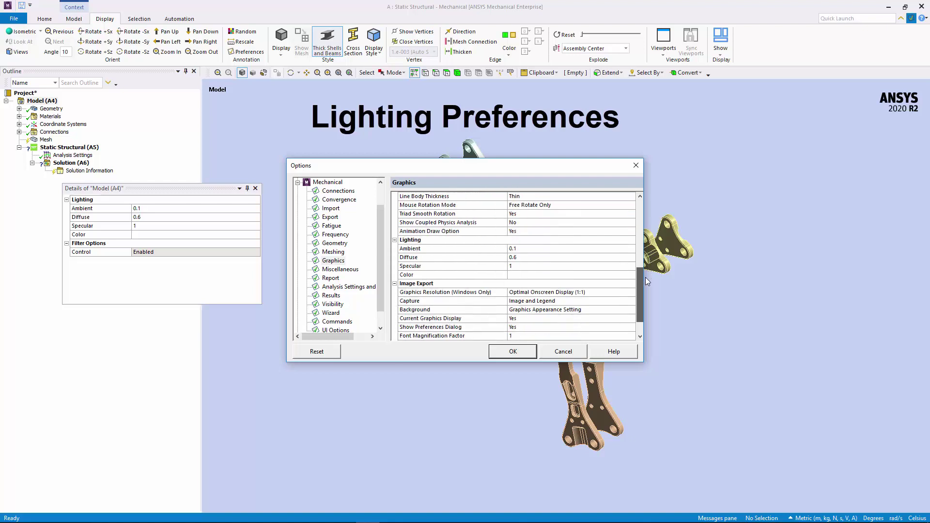
left_click(631, 240)
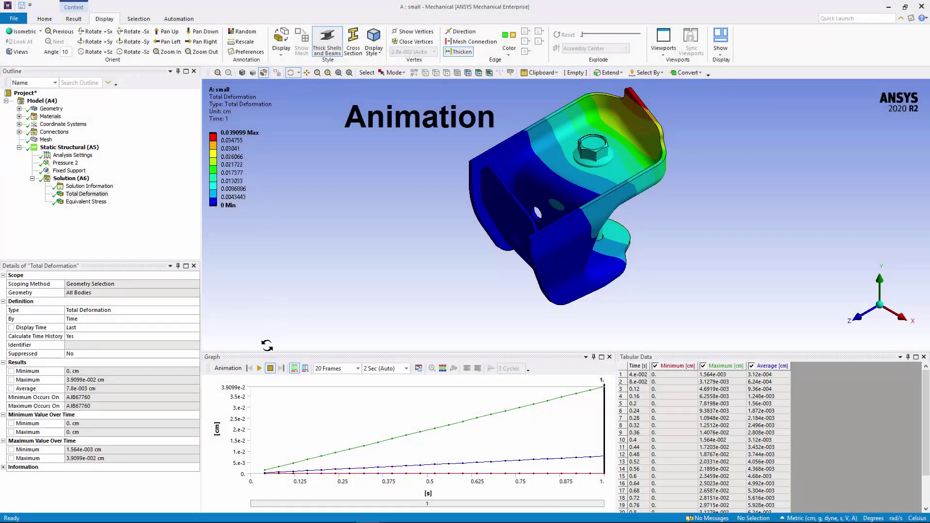
Step: Play the Total Deformation animation from the Graph panel's Animation toolbar
left_click(260, 369)
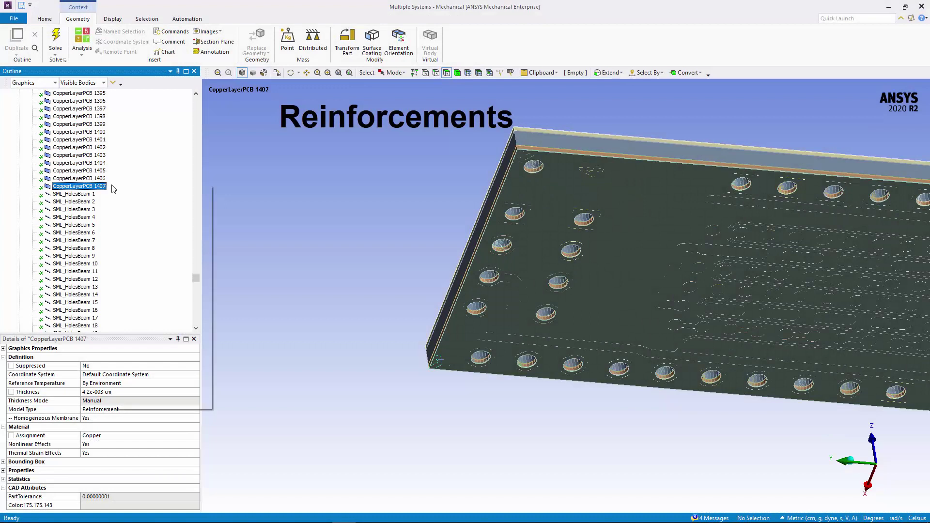
Step: Isolate and zoom to CopperLayerPCB 1407, checking its and SML_HolesBeam 1's Reinforcement model type
right_click(113, 188)
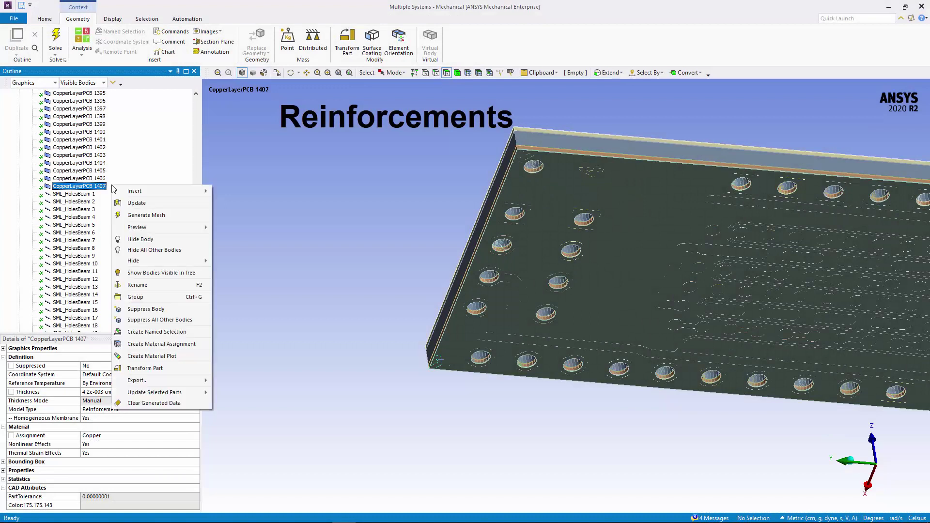
left_click(164, 250)
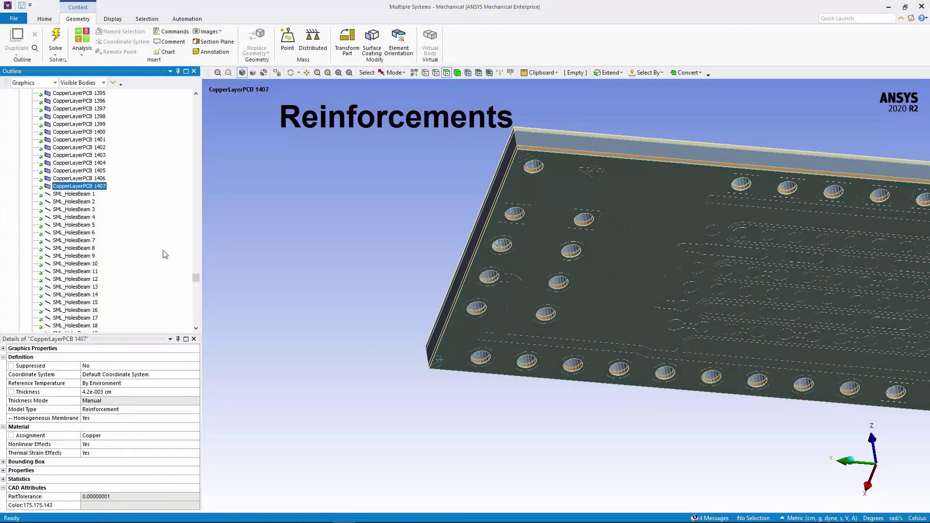
left_click_drag(302, 279, 487, 416)
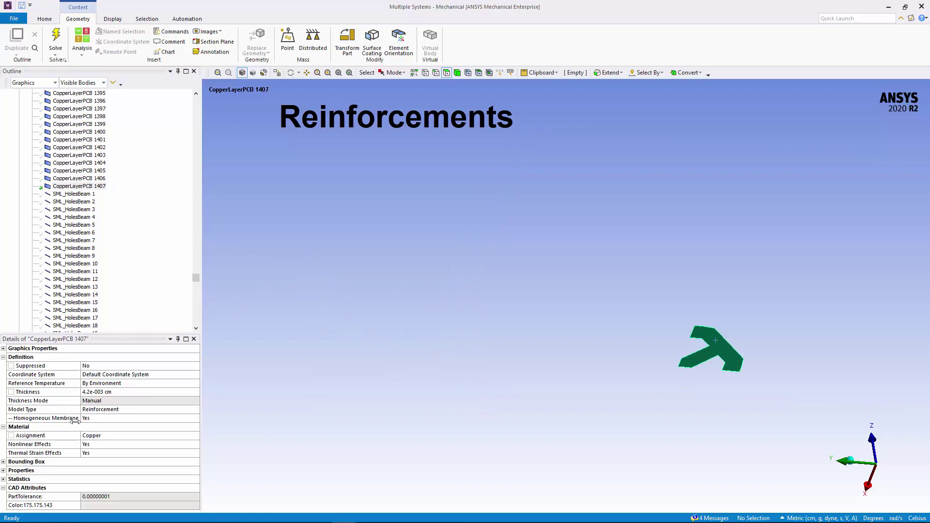
left_click(59, 410)
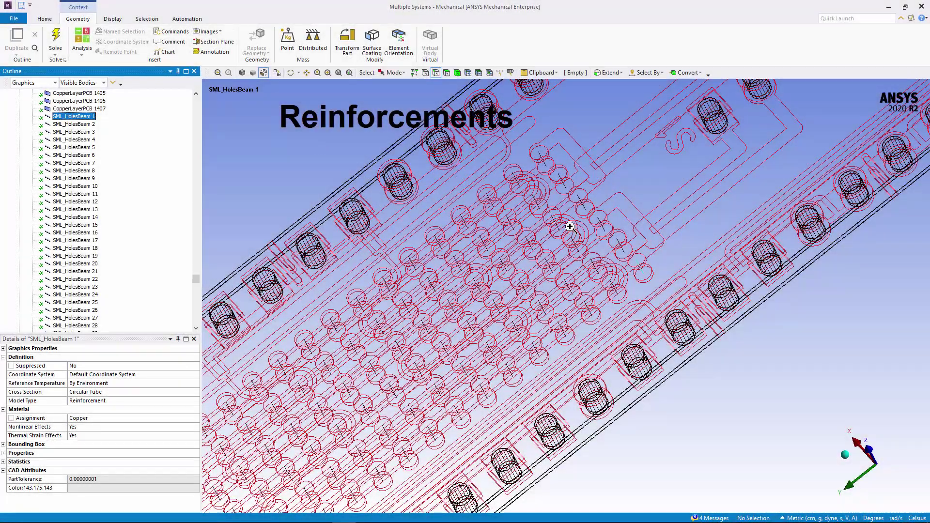
left_click_drag(570, 225, 688, 309)
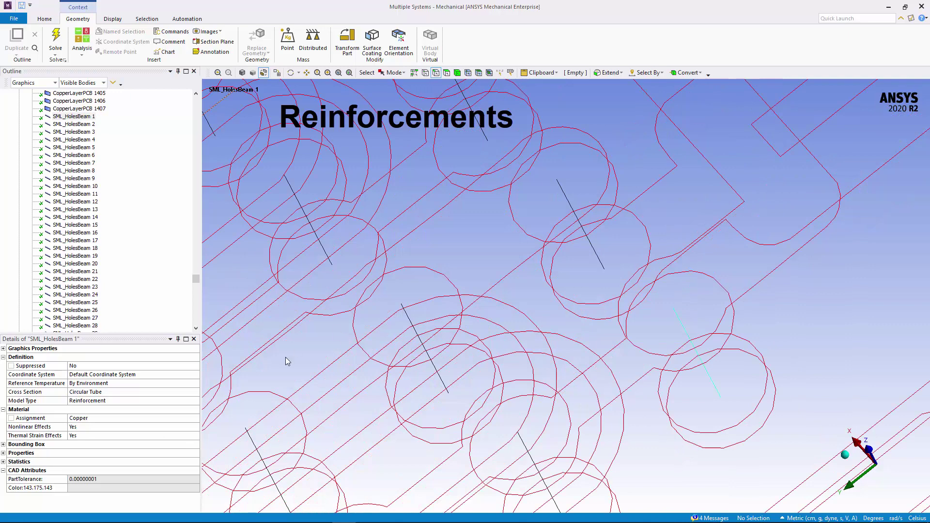
left_click(43, 403)
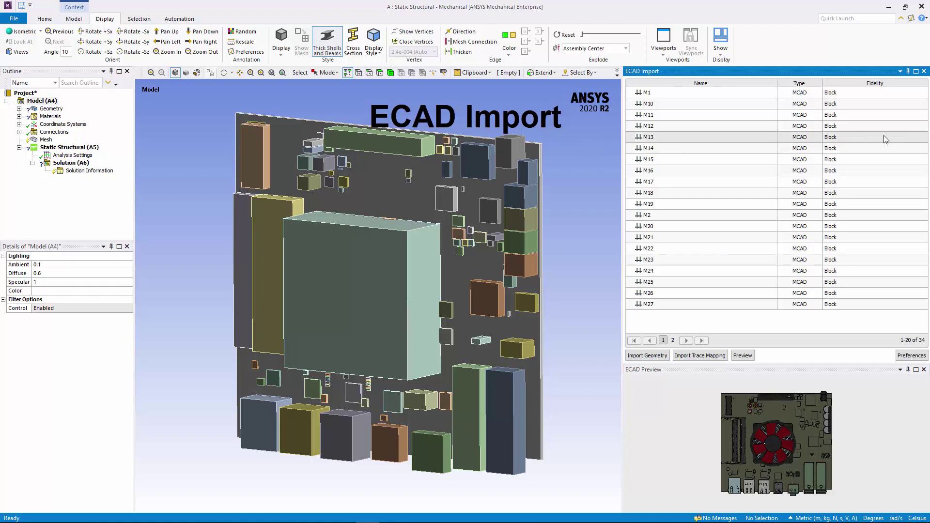
Step: Set component M13's fidelity to Full Fidelity and import the board geometry
left_click(919, 138)
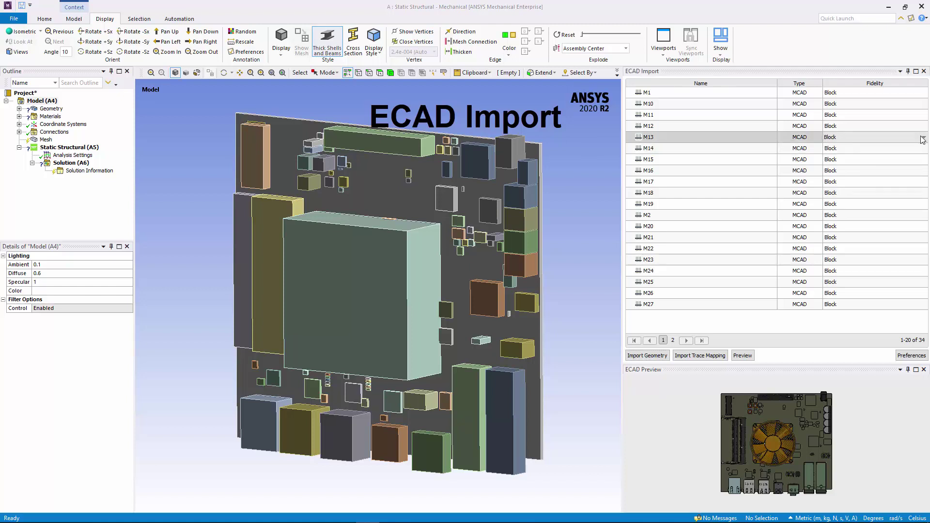
left_click(923, 137)
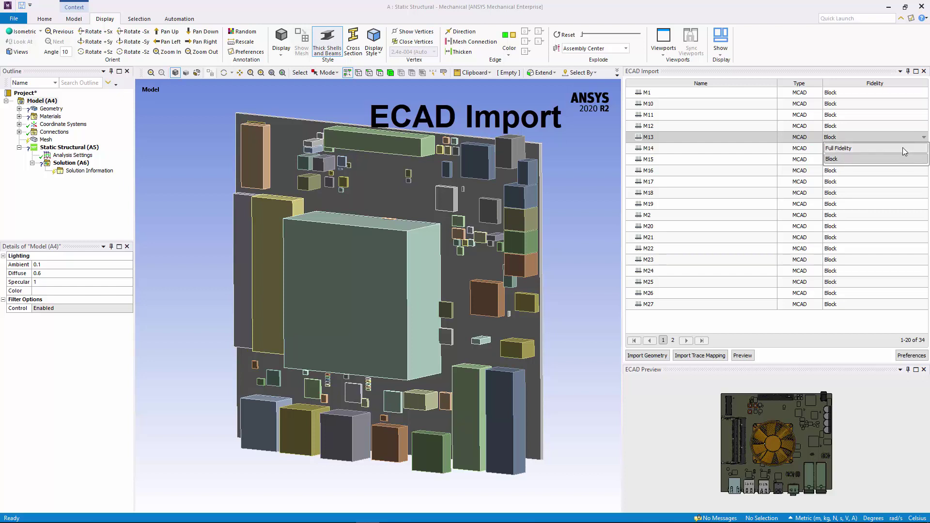
left_click(903, 147)
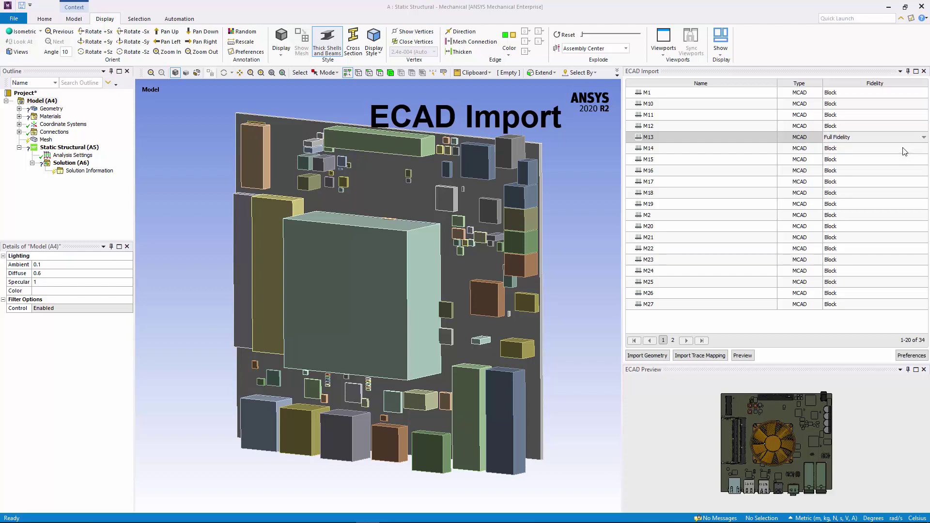
left_click(646, 355)
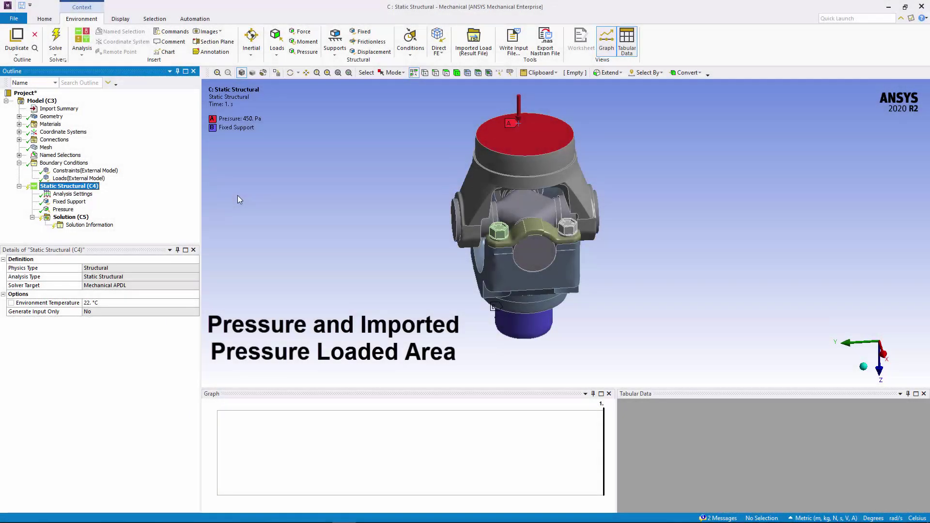
left_click(68, 210)
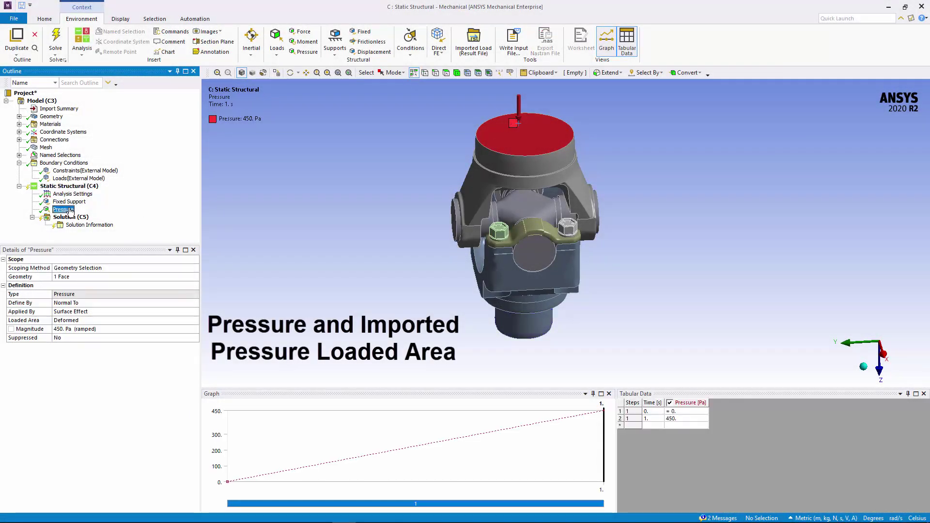
left_click(39, 321)
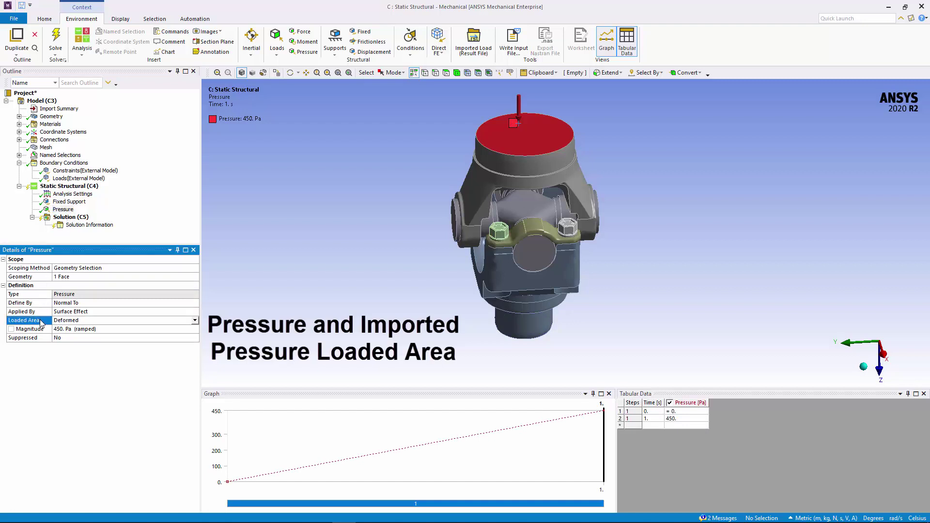
left_click(195, 321)
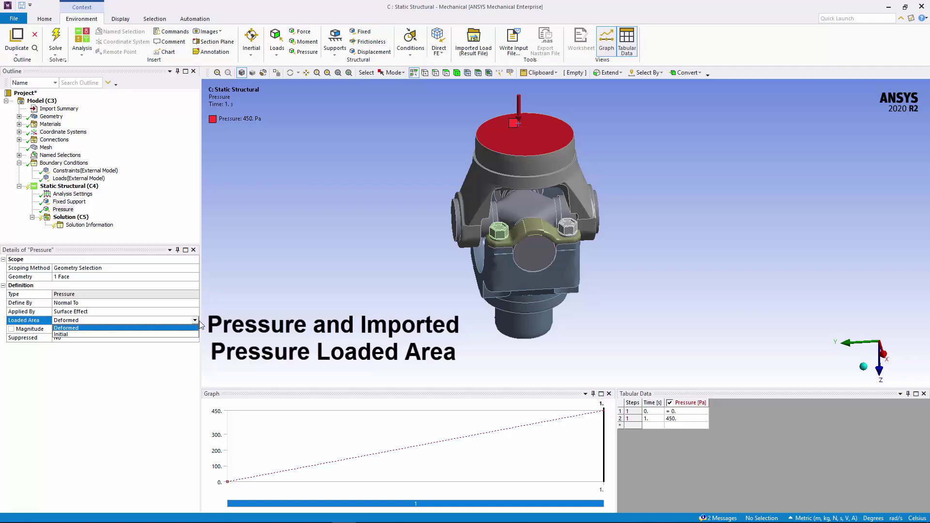
left_click(231, 320)
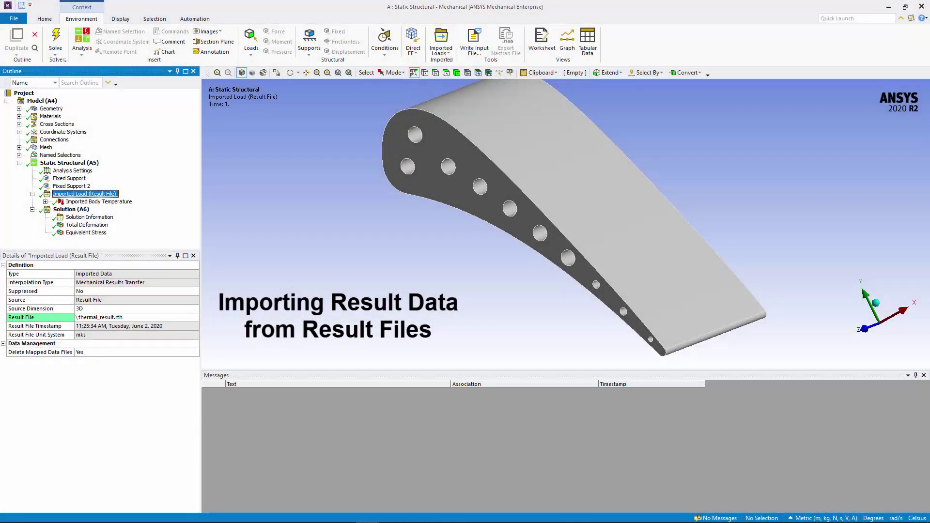
Step: Display the Imported Body Temperature contour from thermal_result.rth on the blade
left_click(99, 201)
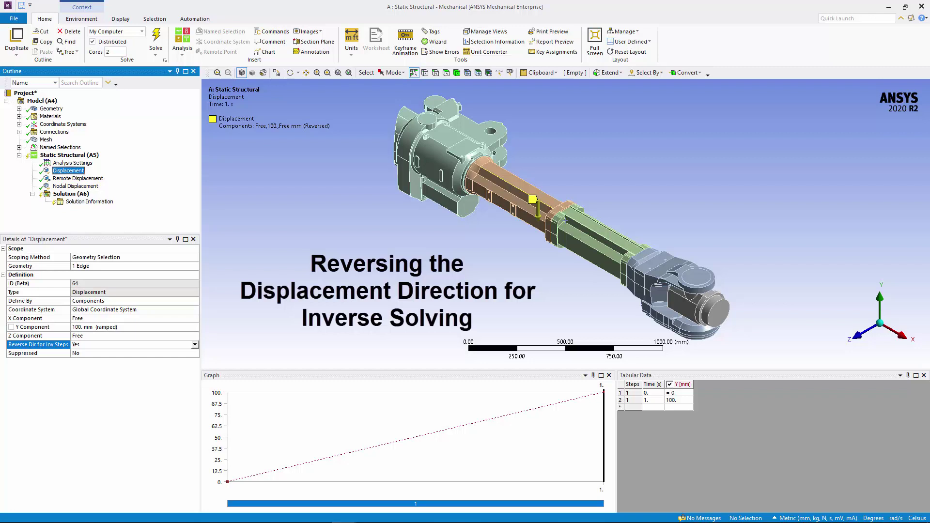
Step: Select Remote Displacement to confirm Reverse Dir for Inv Steps is set to Yes
left_click(78, 178)
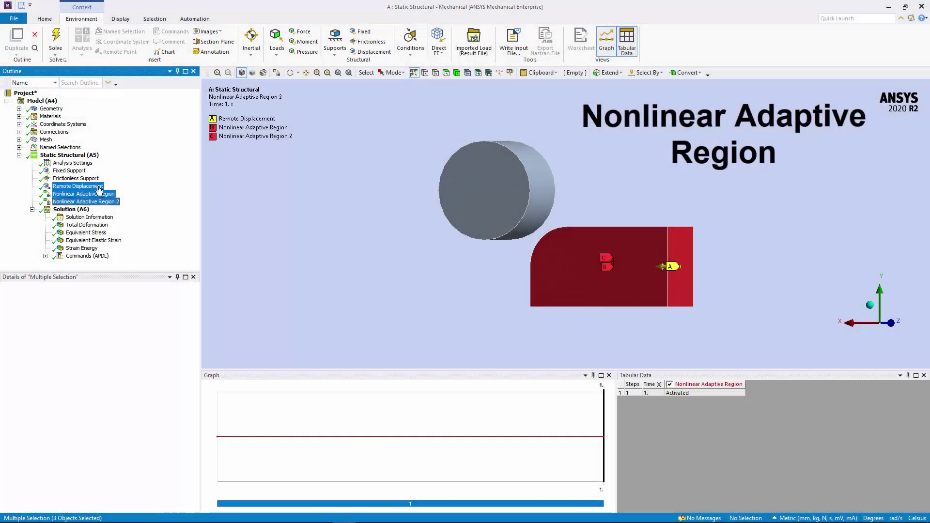
Step: Review the Remote Displacement, browse the Loads and Supports menus without adding any, then select Model
left_click(99, 188)
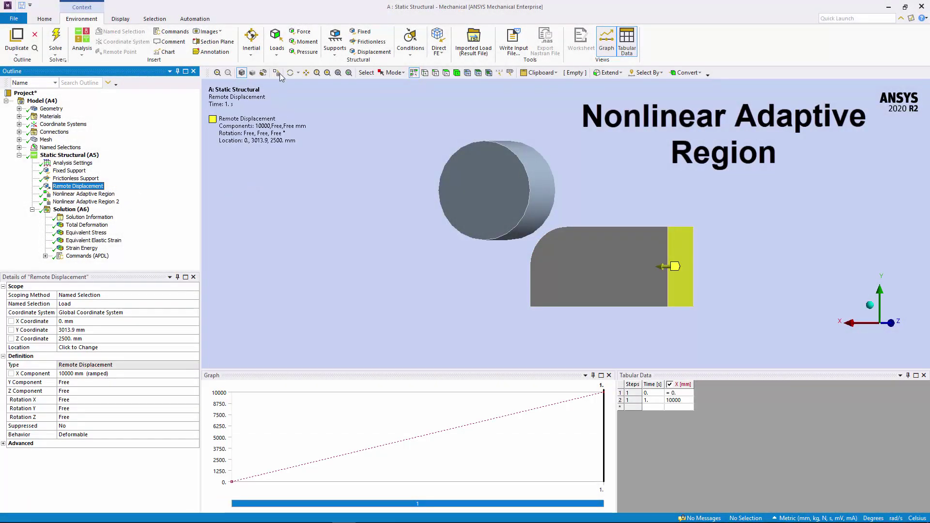
left_click(277, 41)
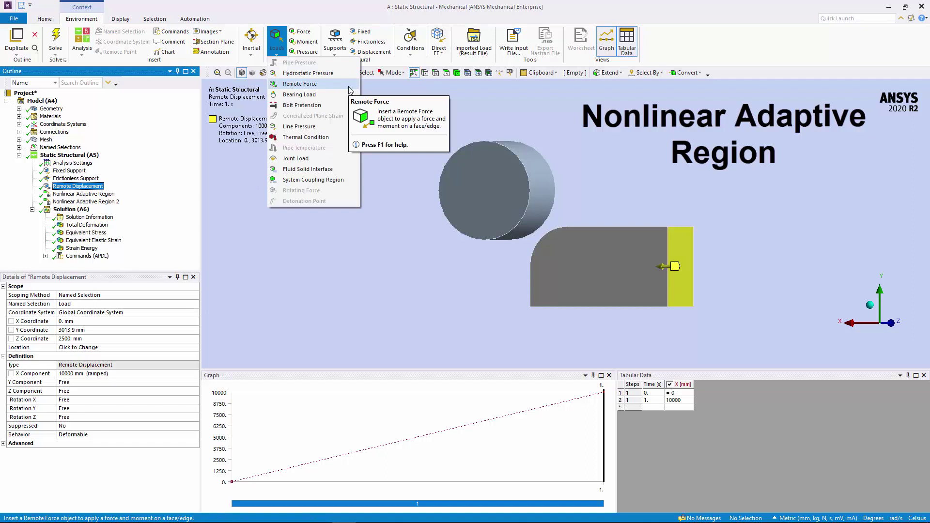
left_click(374, 87)
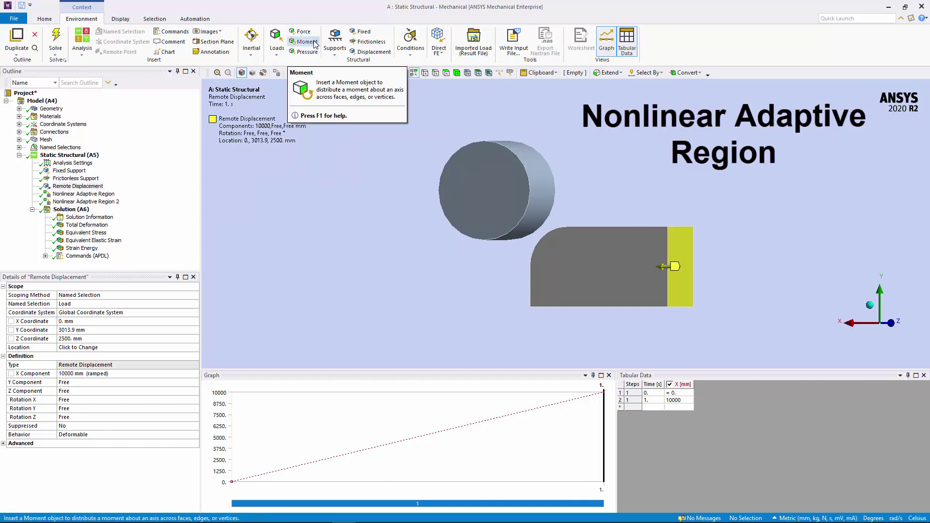
left_click(332, 56)
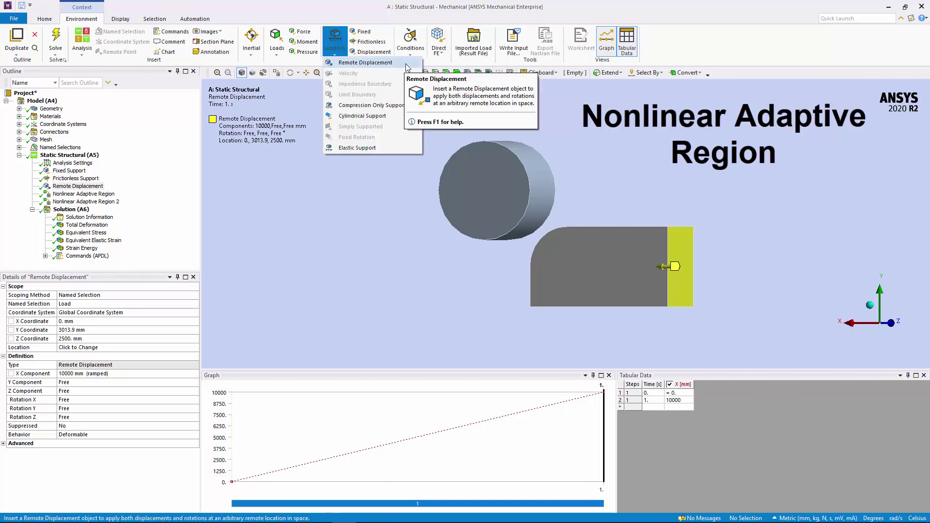
left_click(35, 100)
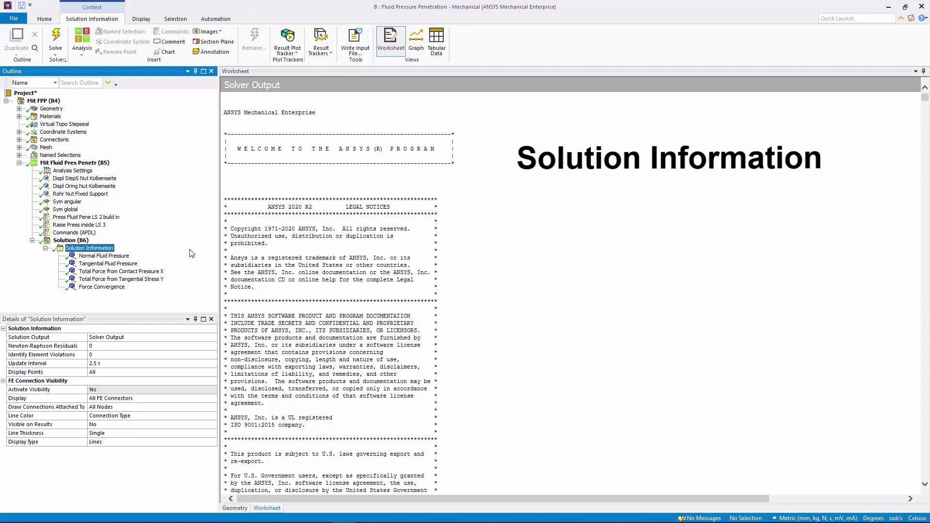
Step: Plot Maximum Residual Force in the Solution Information output
left_click(212, 337)
left_click(213, 337)
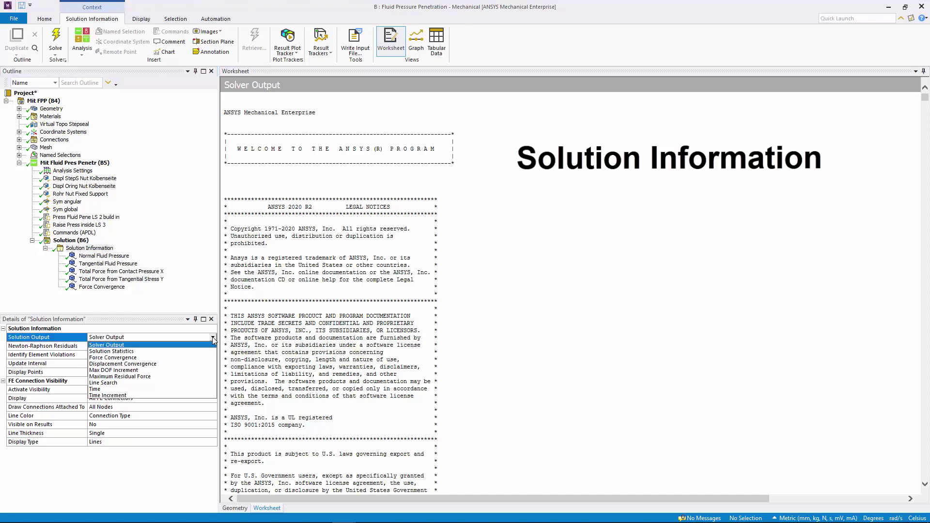
left_click(198, 376)
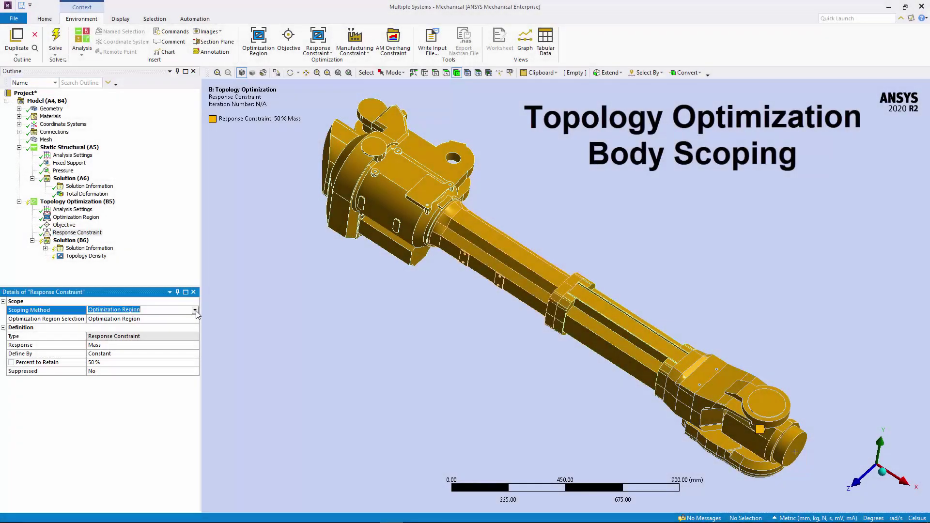
Step: Scope the response constraint by Geometry Selection to only the rod's head body
left_click(195, 311)
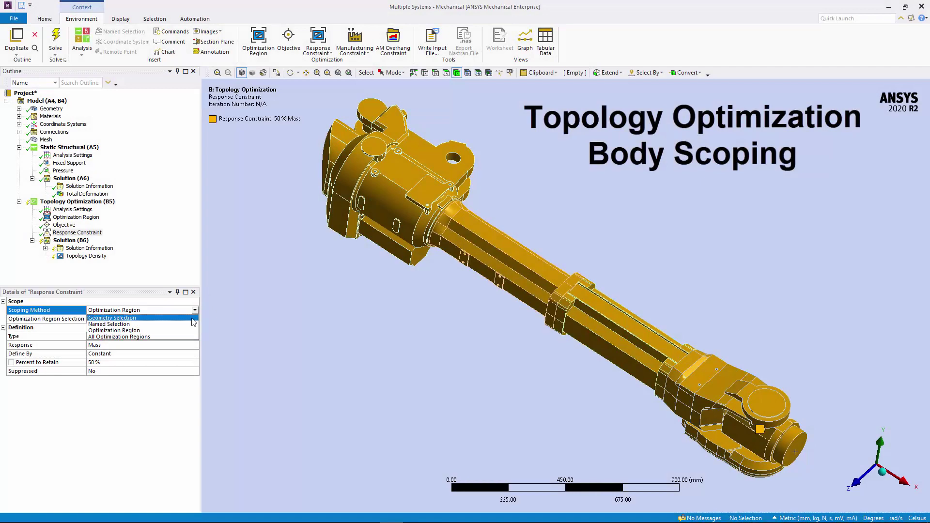
left_click(193, 318)
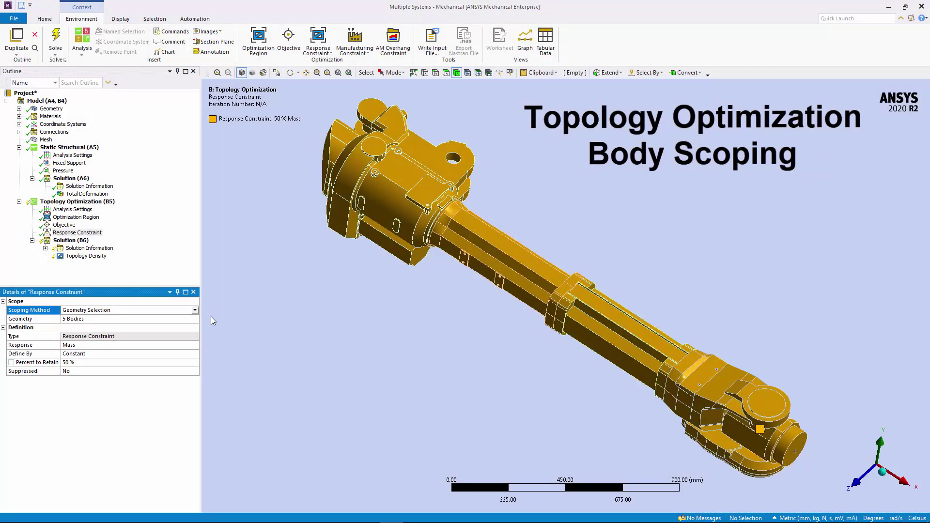
left_click(132, 319)
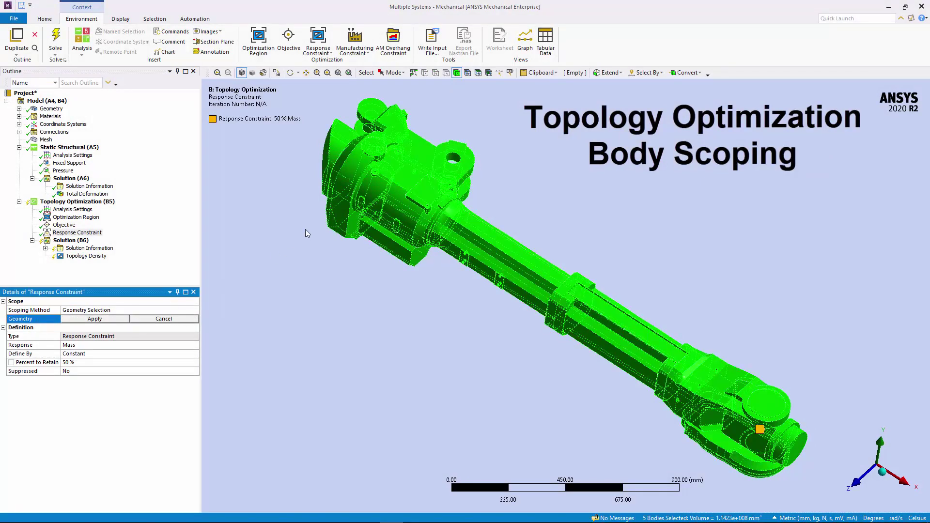
left_click(380, 191)
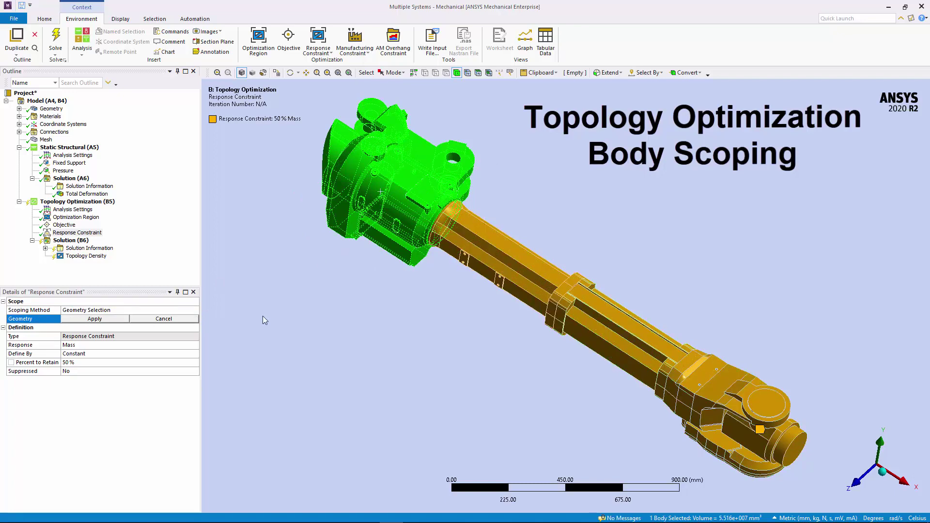
left_click(112, 319)
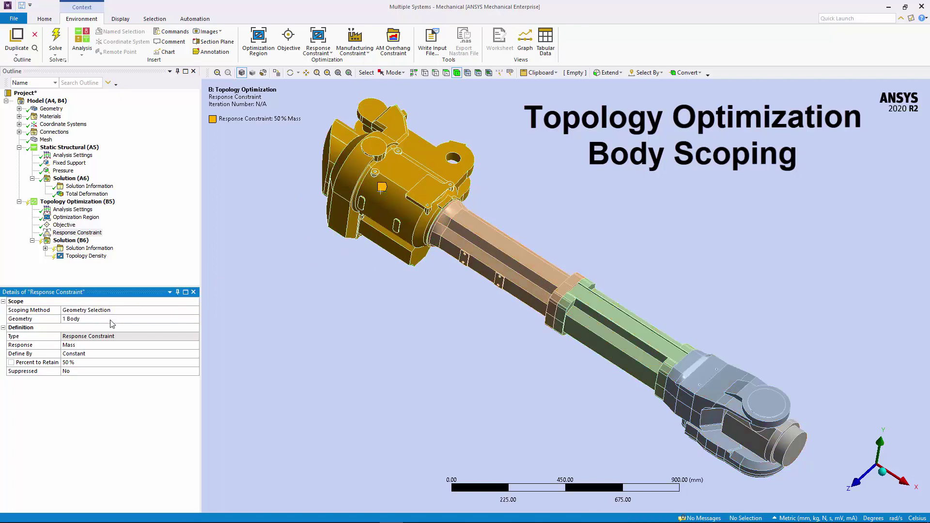
Step: Change the constraint's scoping to All Optimization Regions and view both regions
left_click(197, 309)
left_click(196, 310)
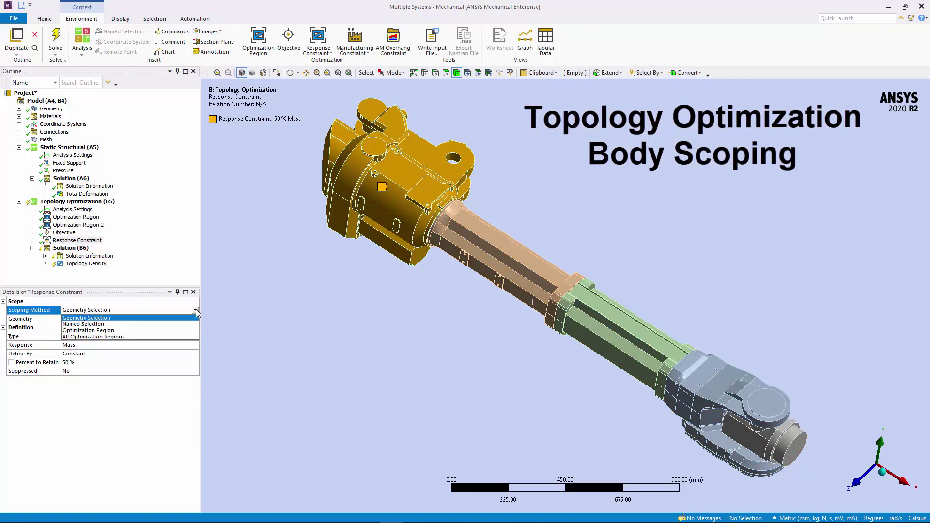
left_click(186, 337)
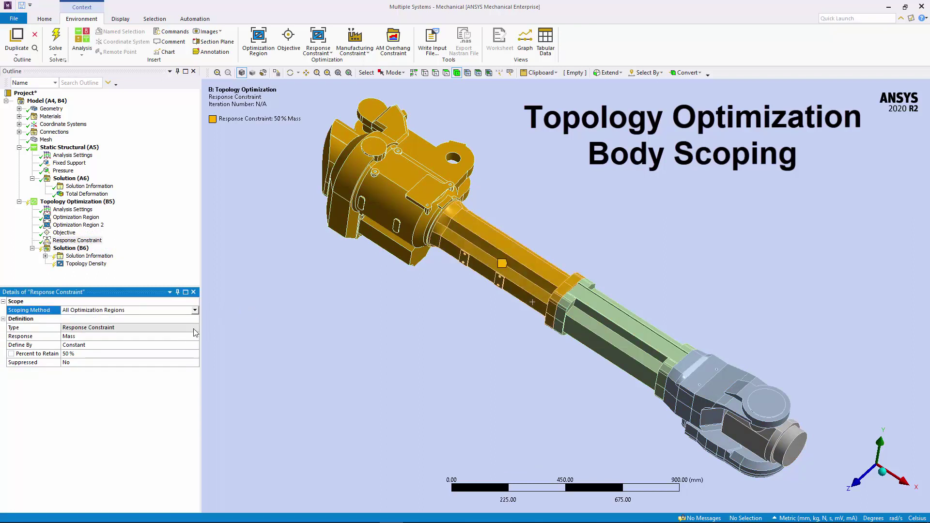
left_click(96, 218)
left_click(94, 225, "ctrl")
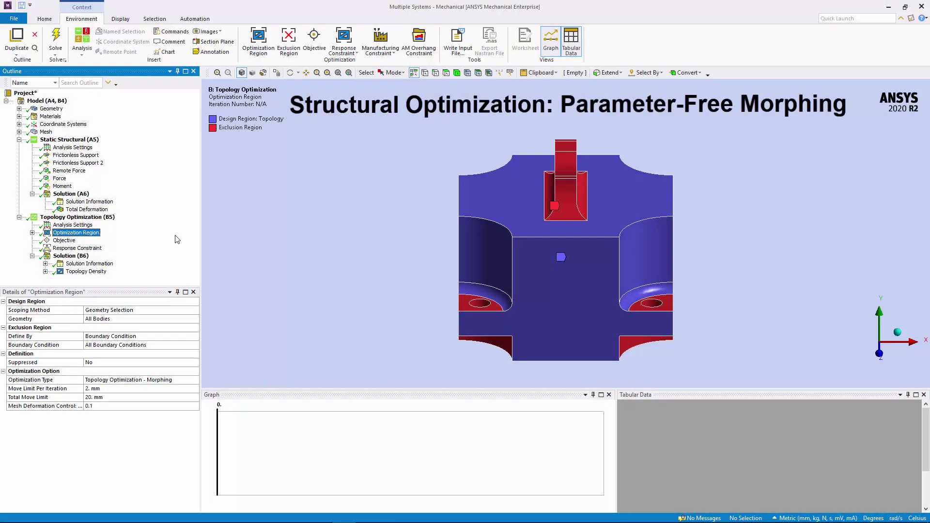
Step: Check the Topology Optimization - Morphing type, then display and animate the Topology Density result
left_click(196, 381)
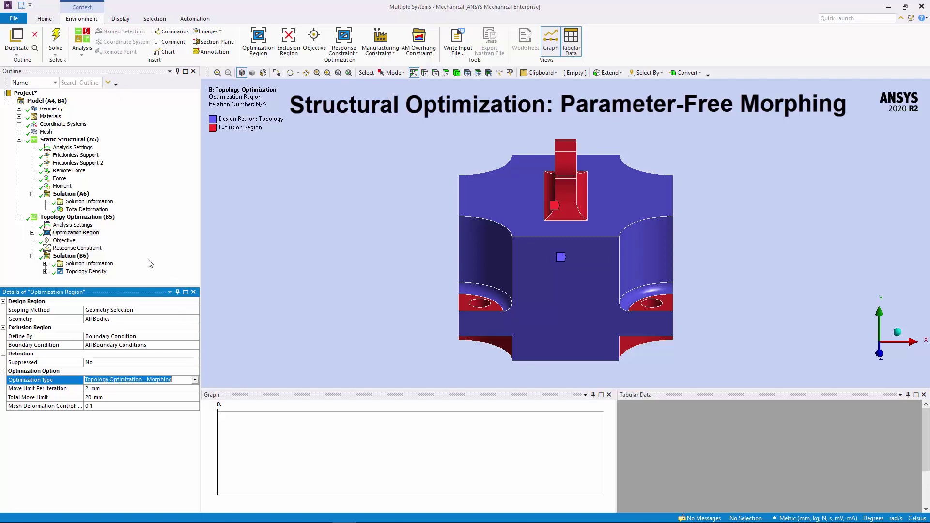
left_click(97, 272)
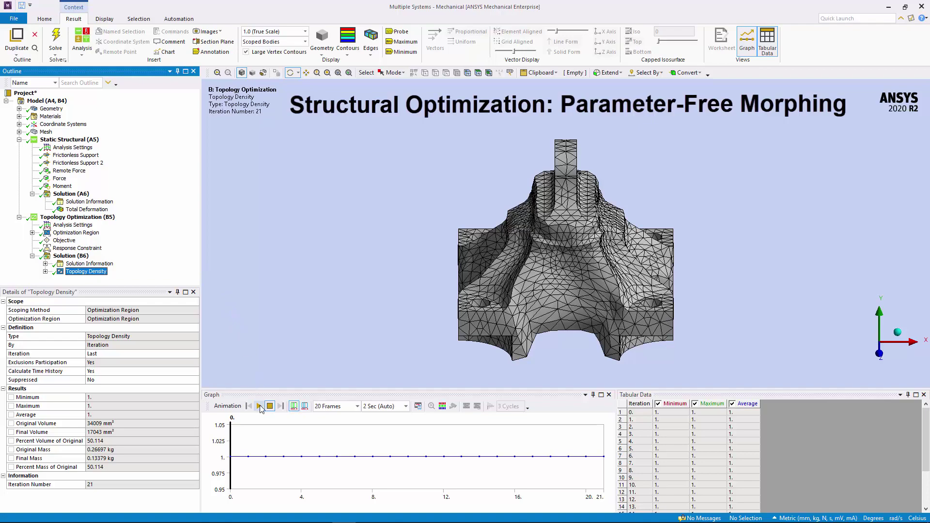
left_click(259, 407)
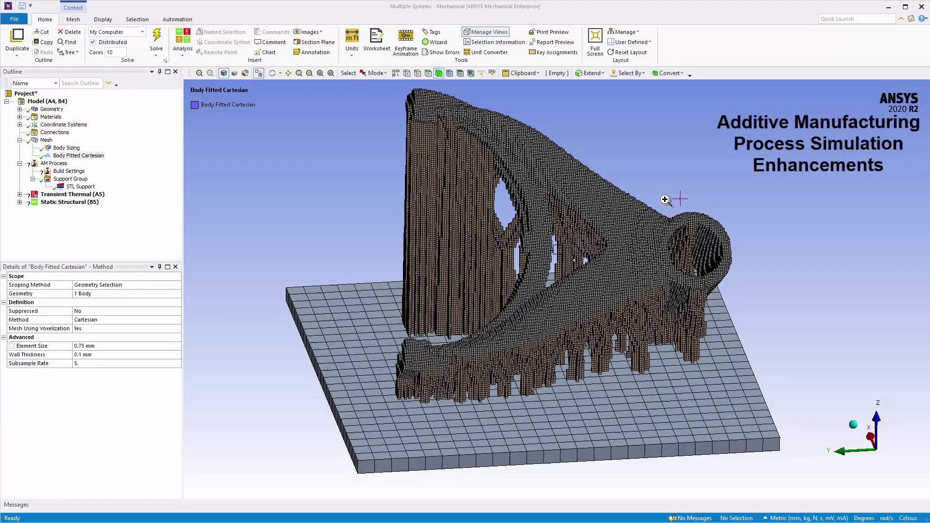
Step: Box-zoom onto the bracket's ring and orbit the voxel mesh to a frontal view
right_click_drag(663, 198, 723, 241)
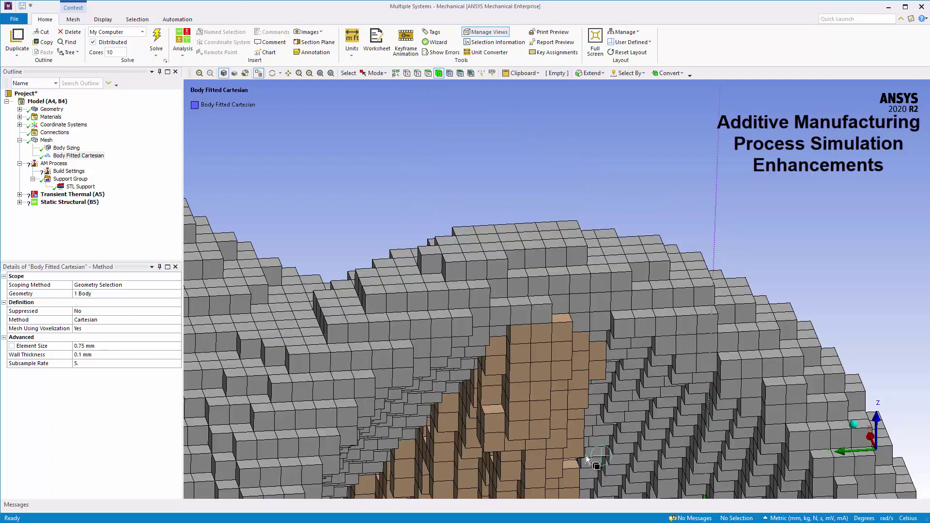
middle_click_drag(586, 455, 567, 427)
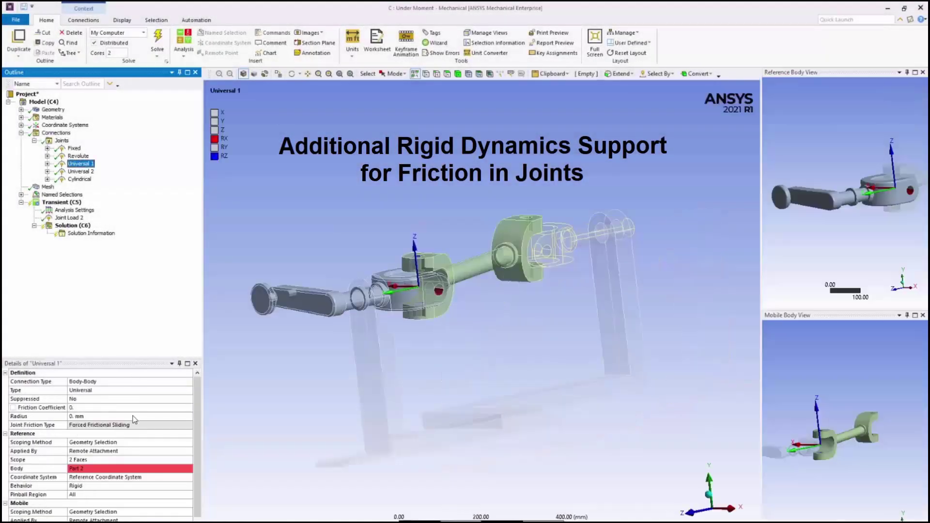
Step: Give Universal 1 and Universal 2 a 0.2 friction coefficient and 50 mm radius
left_click(129, 407)
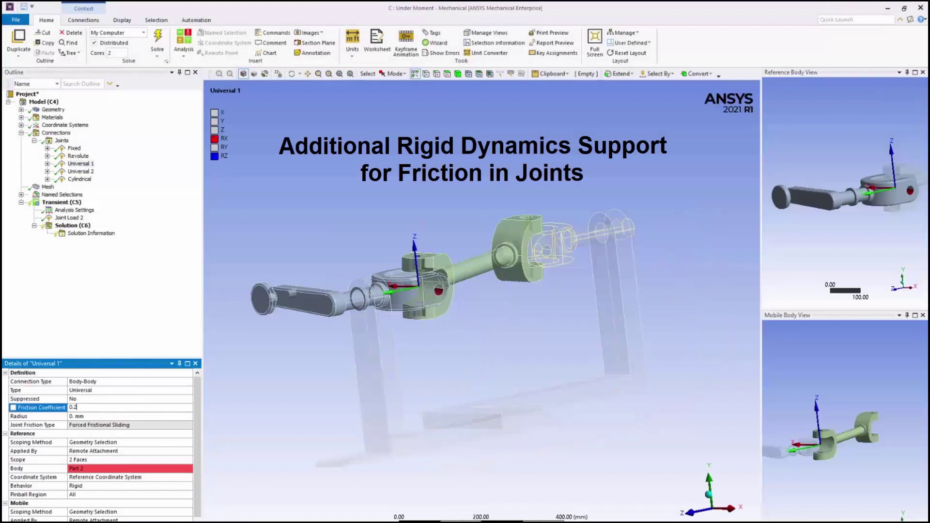
left_click(130, 416)
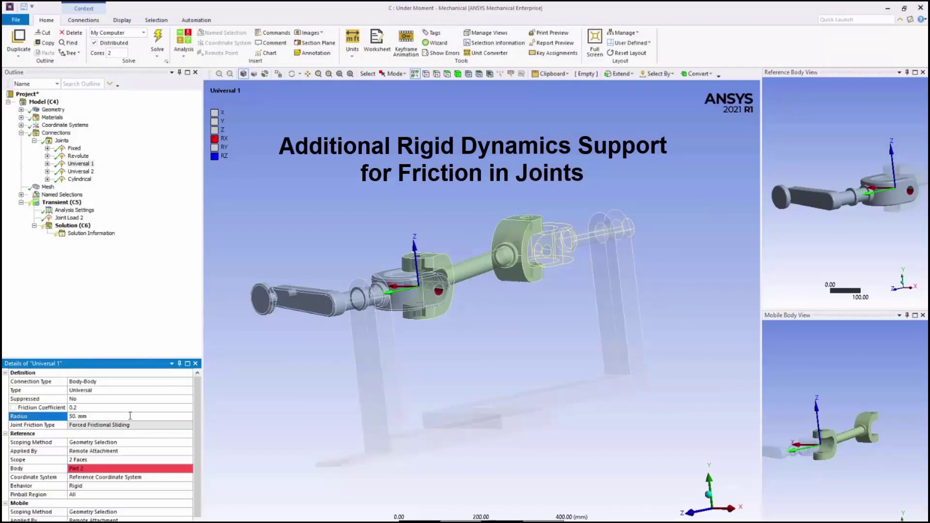
left_click(80, 171)
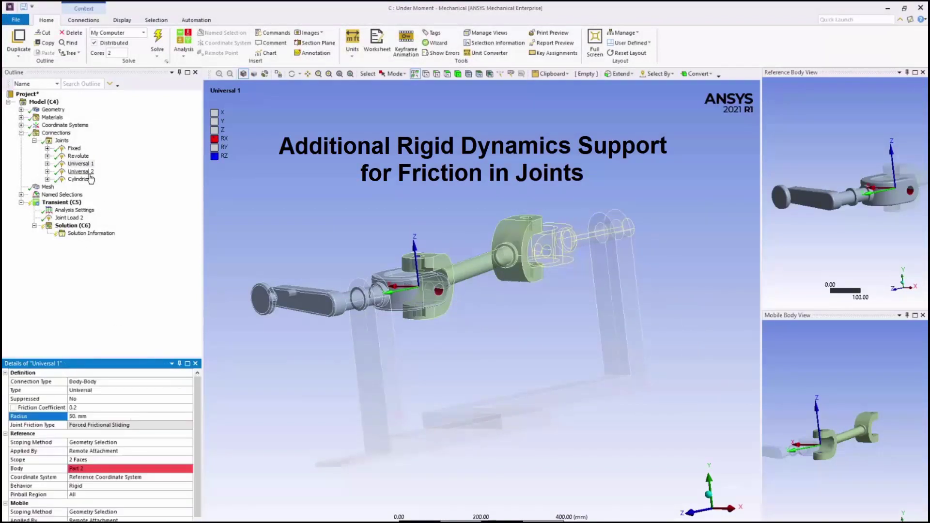
left_click(123, 408)
type("0.2")
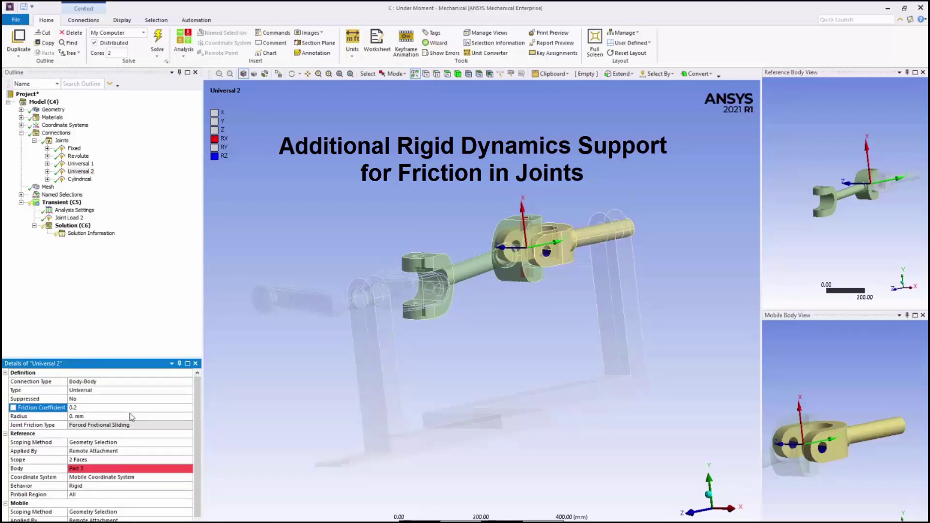
left_click(131, 415)
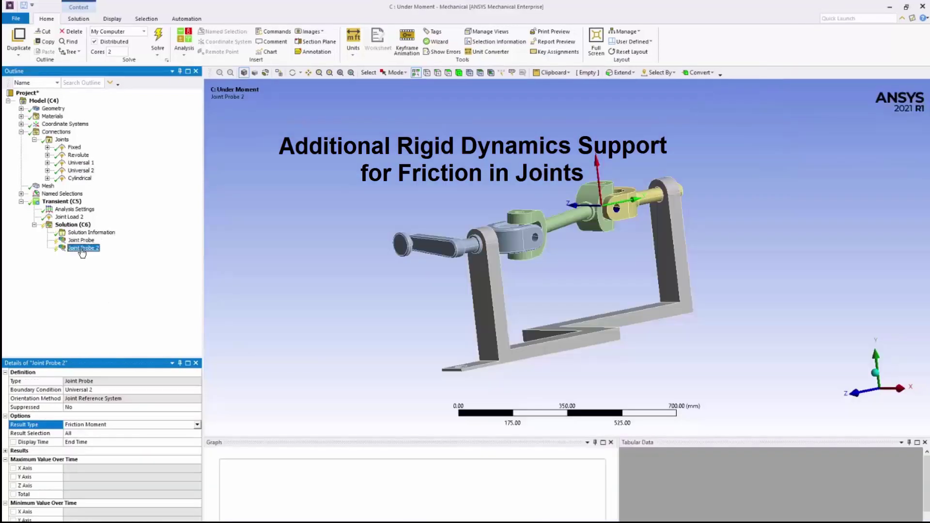
Step: Evaluate Joint Probe 2 and animate its friction moment result
right_click(83, 253)
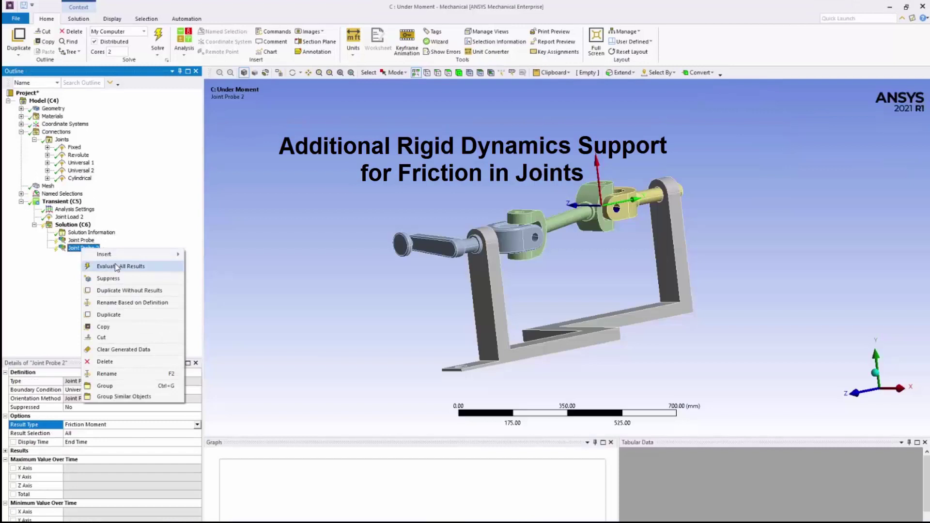
left_click(112, 268)
left_click(89, 248)
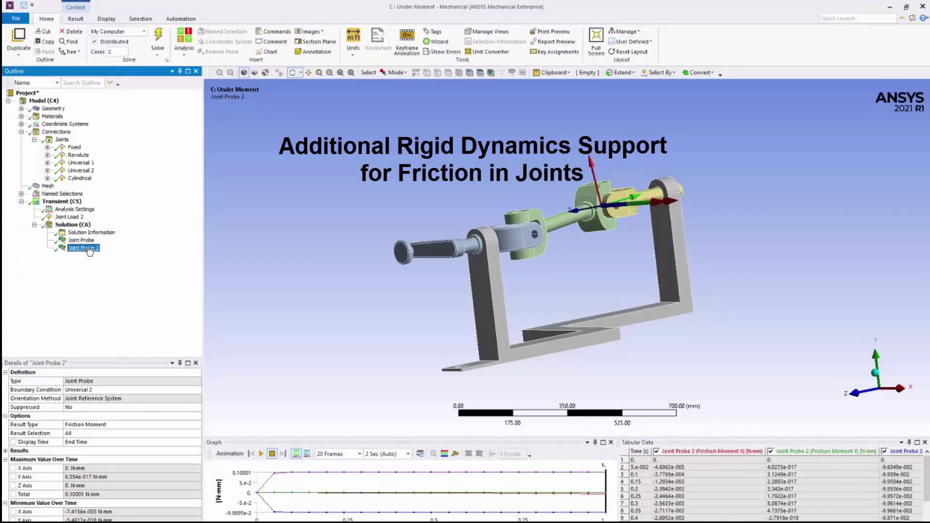
left_click(261, 455)
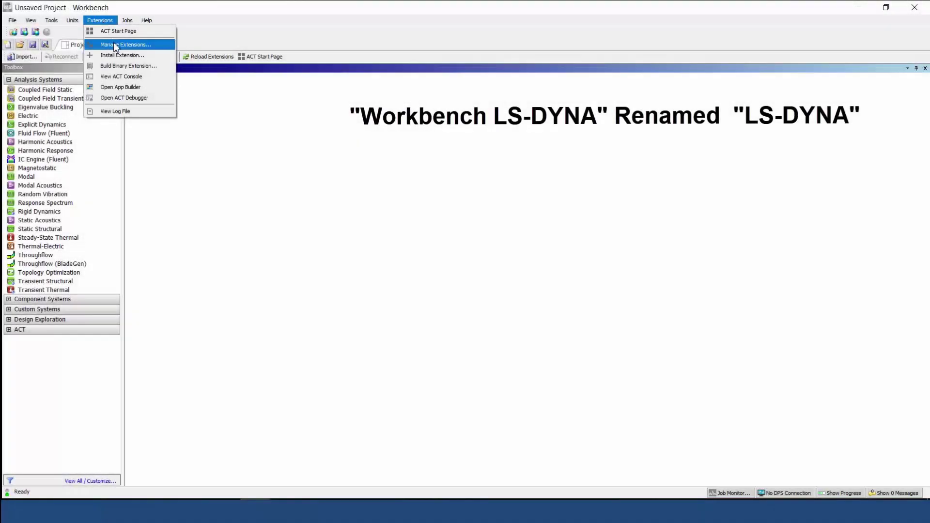
Step: Load the LSDYNA extension from Manage Extensions
left_click(115, 45)
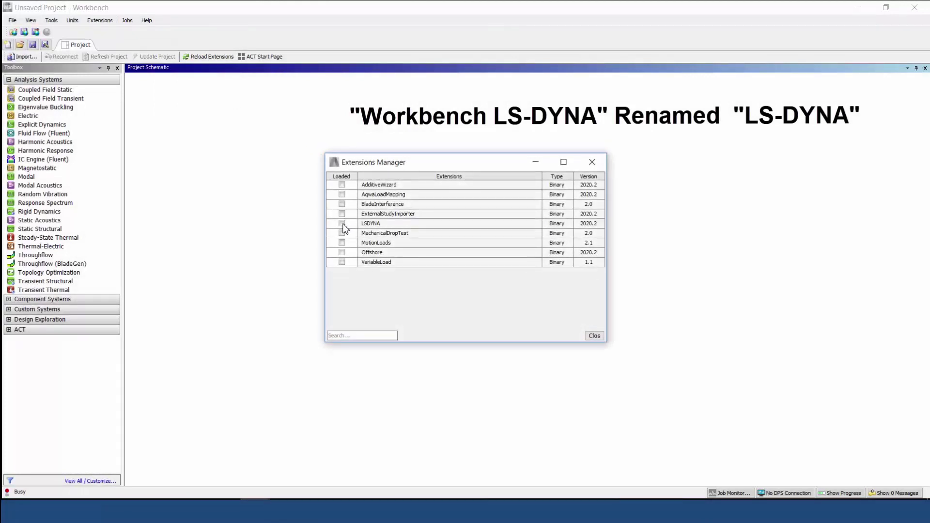
left_click(342, 223)
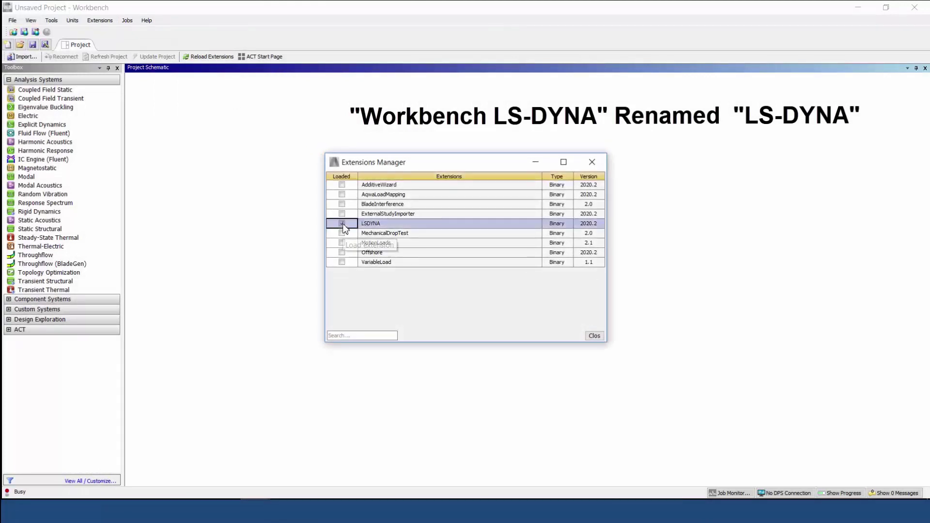
left_click(595, 337)
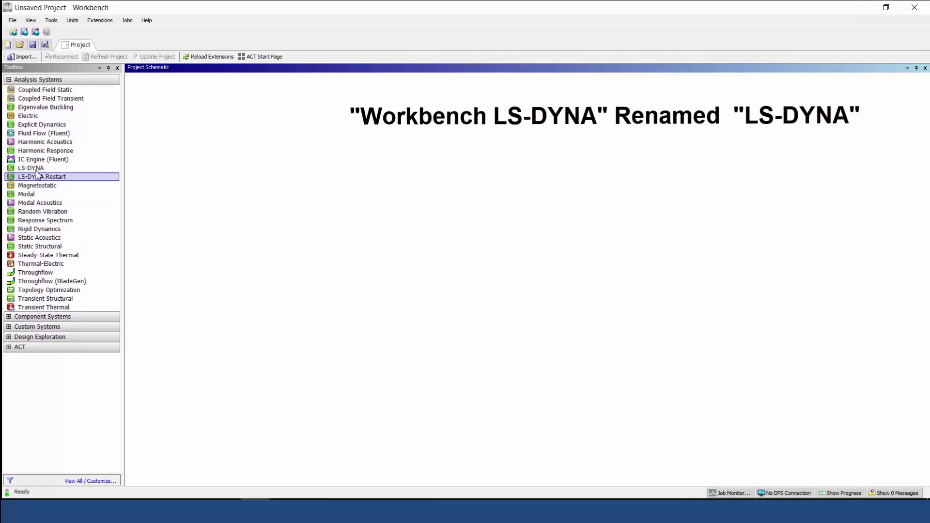
Step: Add an LS-DYNA analysis system and import Stamping.x_t as its geometry
double_click(102, 169)
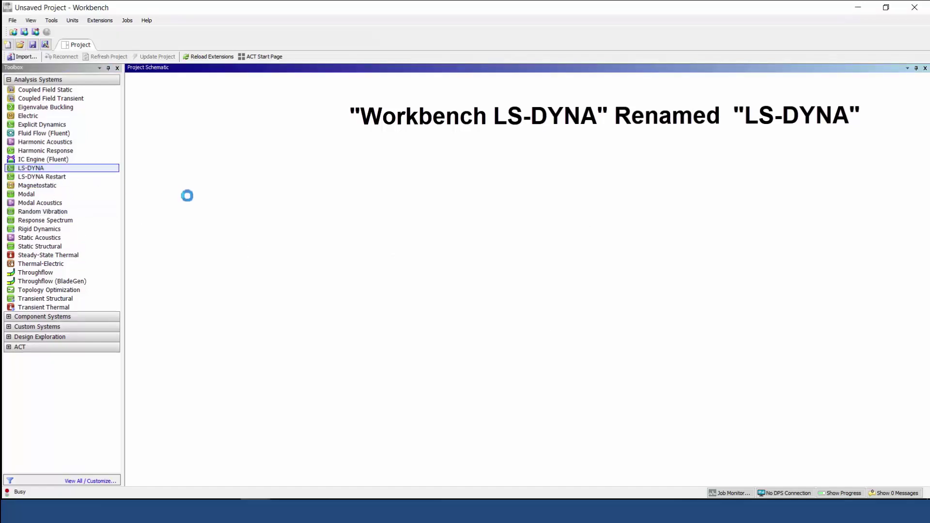
left_click(199, 130)
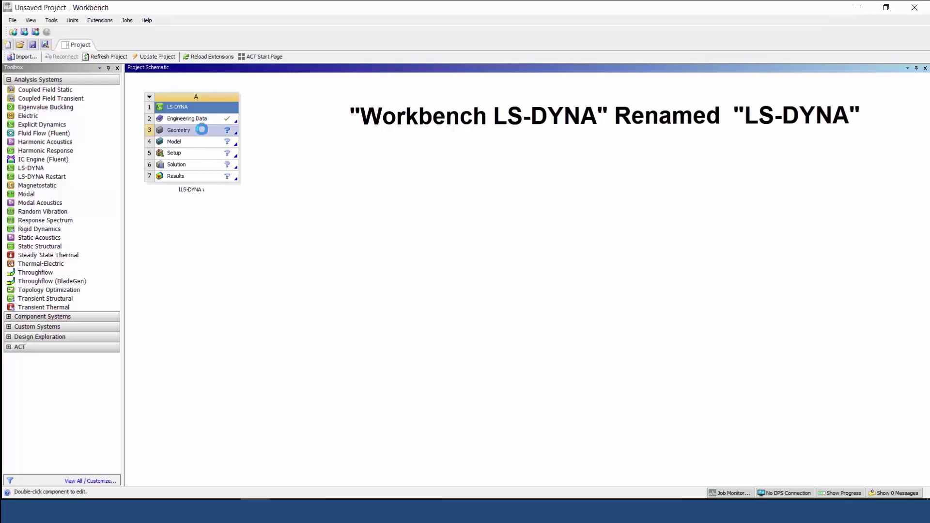
right_click(200, 127)
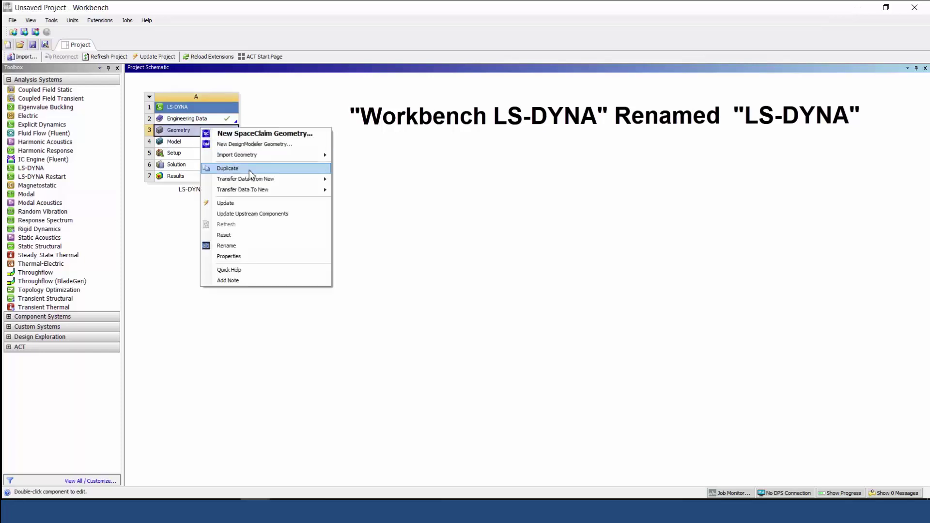
mouse_move(264, 156)
left_click(364, 170)
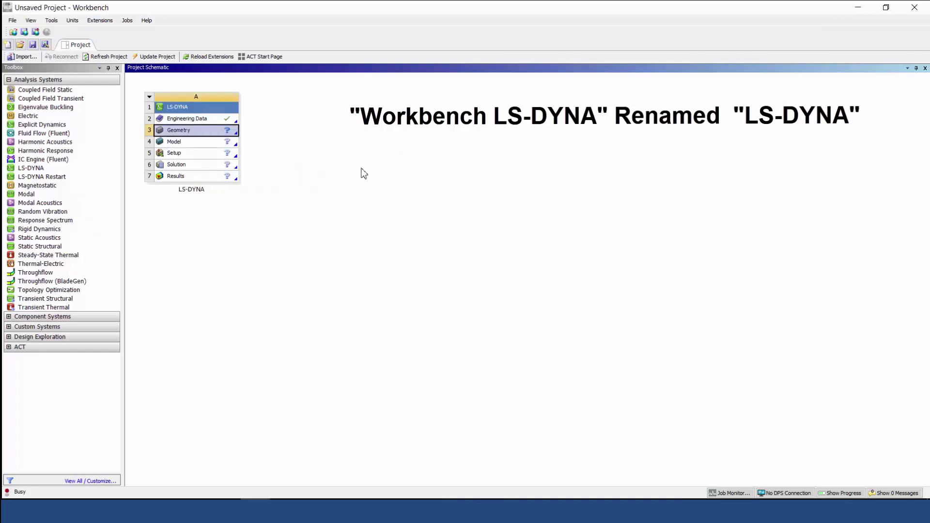
Step: Open the model in Mechanical, insert a second LS-DYNA analysis, and return to Workbench
double_click(207, 142)
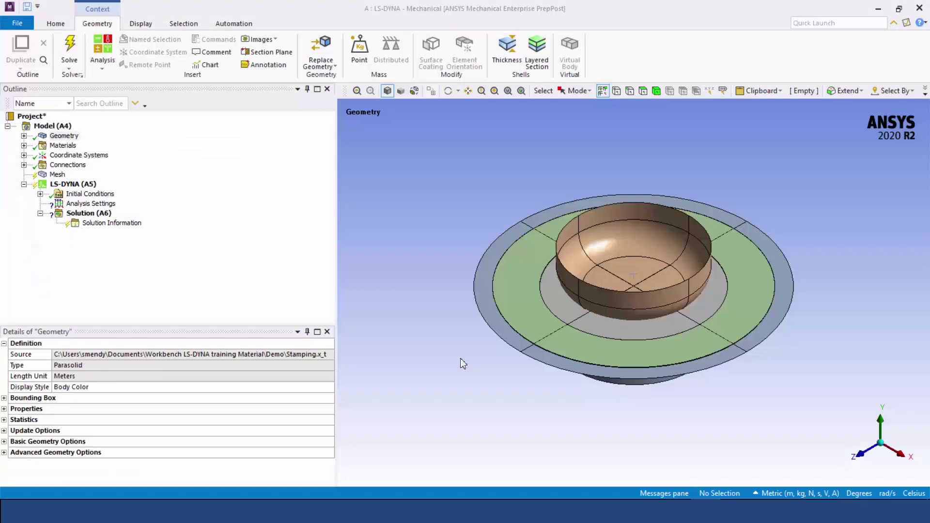
left_click(88, 184)
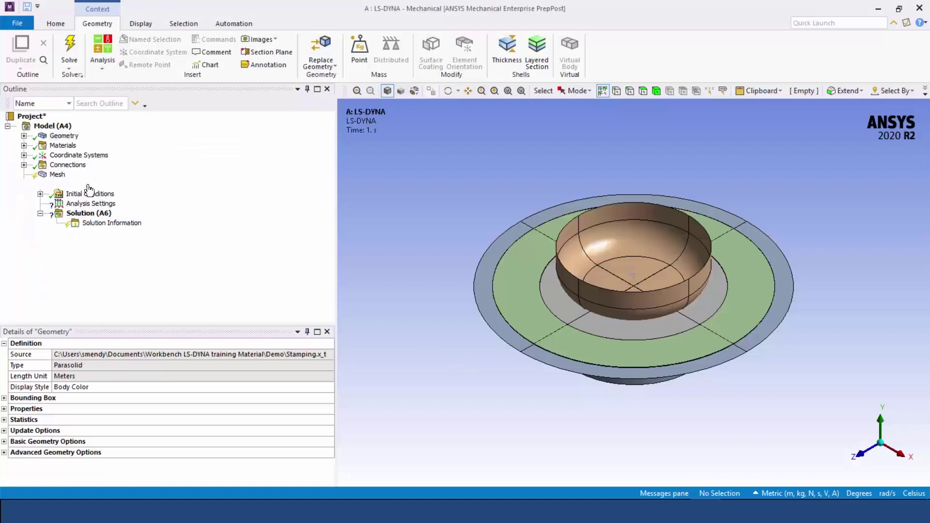
left_click(102, 61)
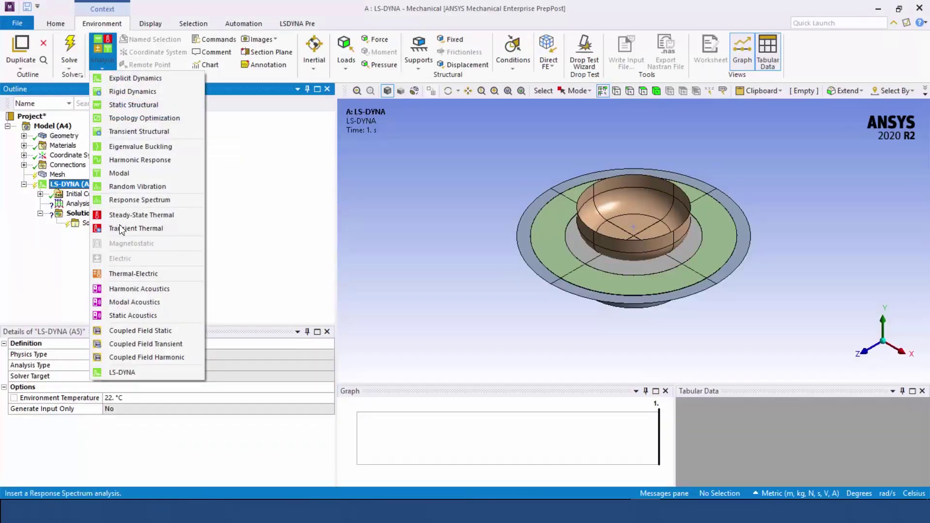
left_click(127, 372)
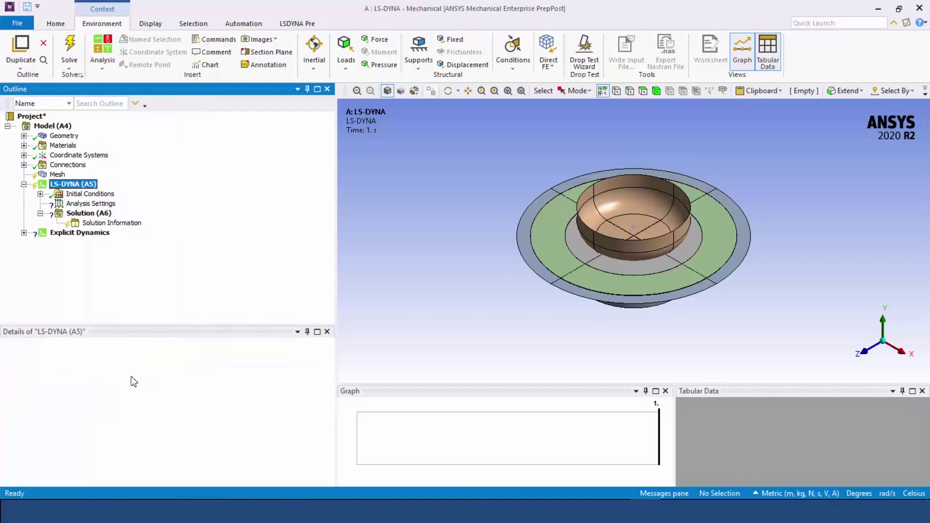
key("alt+Tab")
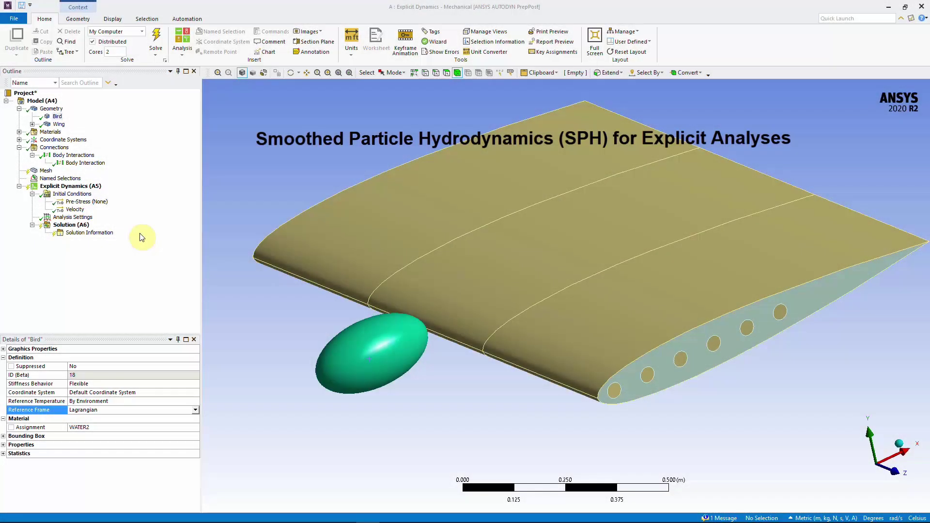
Step: Set the Bird's reference frame to Particle and add a mesh Method scoped to the bird body
left_click(195, 410)
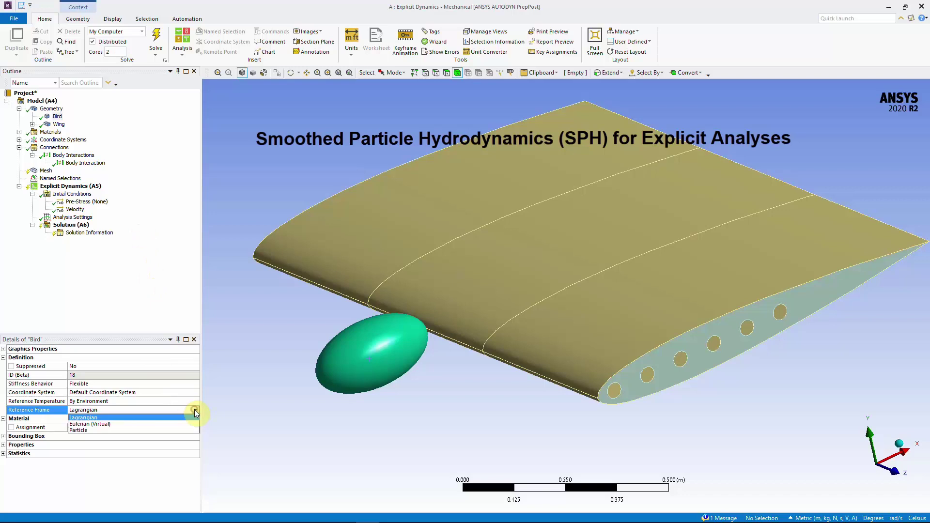
left_click(186, 431)
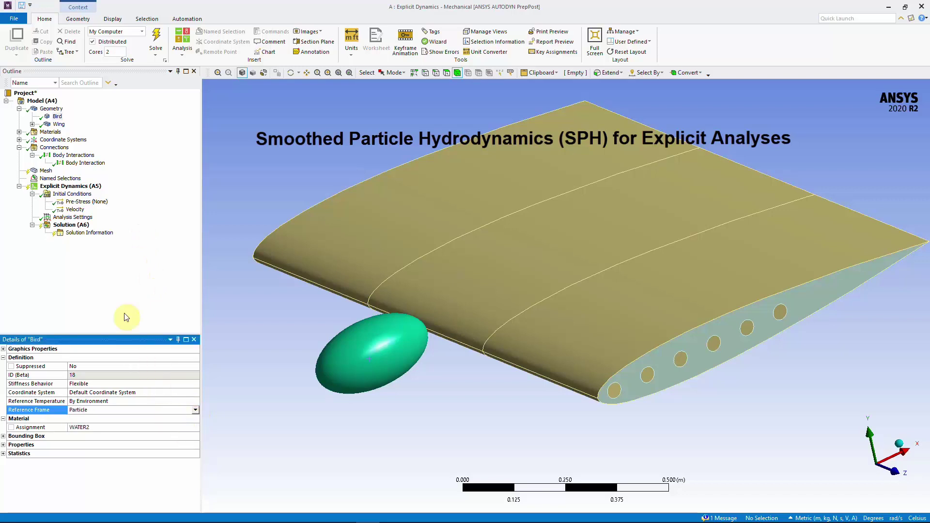
left_click(47, 171)
right_click(49, 176)
mouse_move(69, 181)
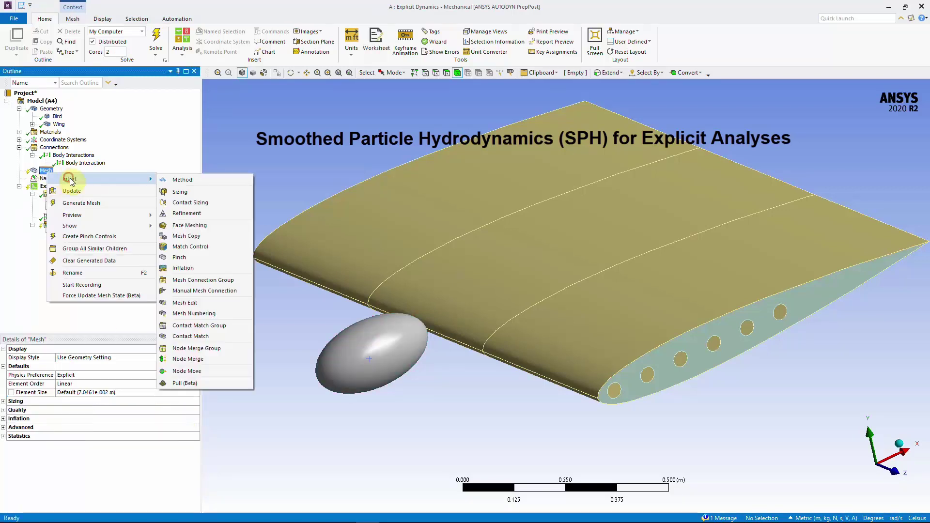
left_click(181, 180)
left_click(345, 349)
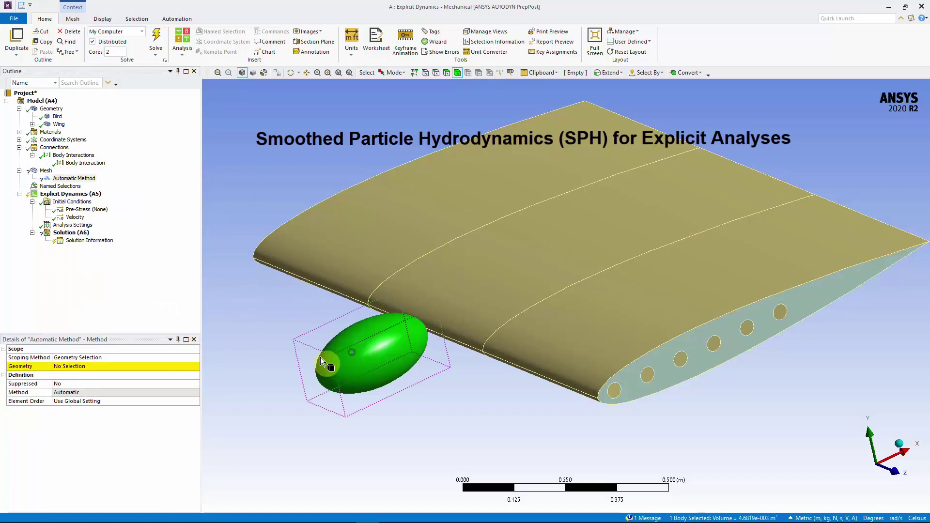
left_click(86, 366)
left_click(83, 367)
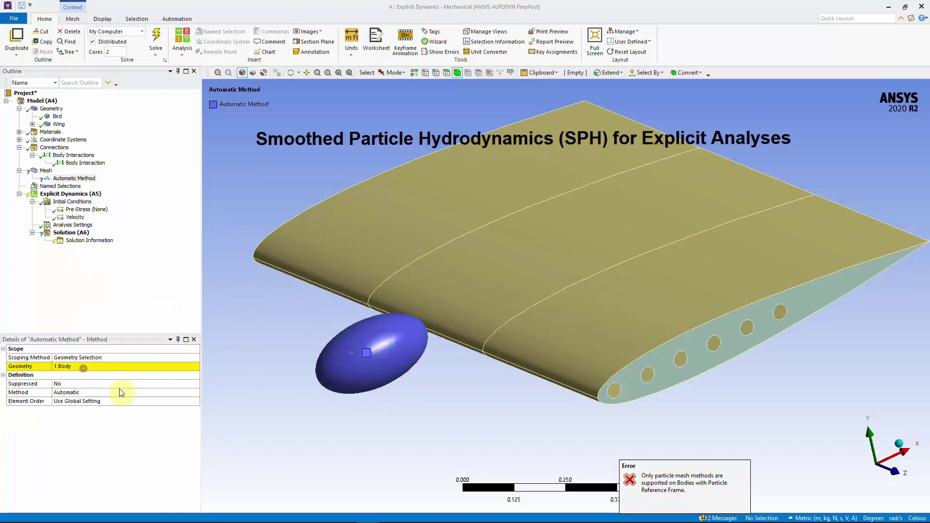
Step: Make the method Particle with a 2.5e-002 m diameter and generate the mesh
left_click(196, 395)
left_click(95, 441)
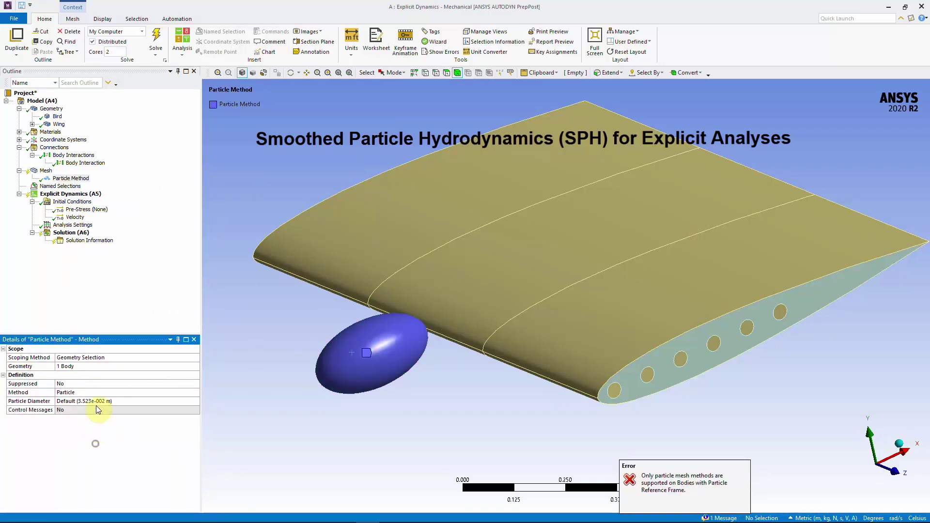
left_click(99, 401)
type(".")
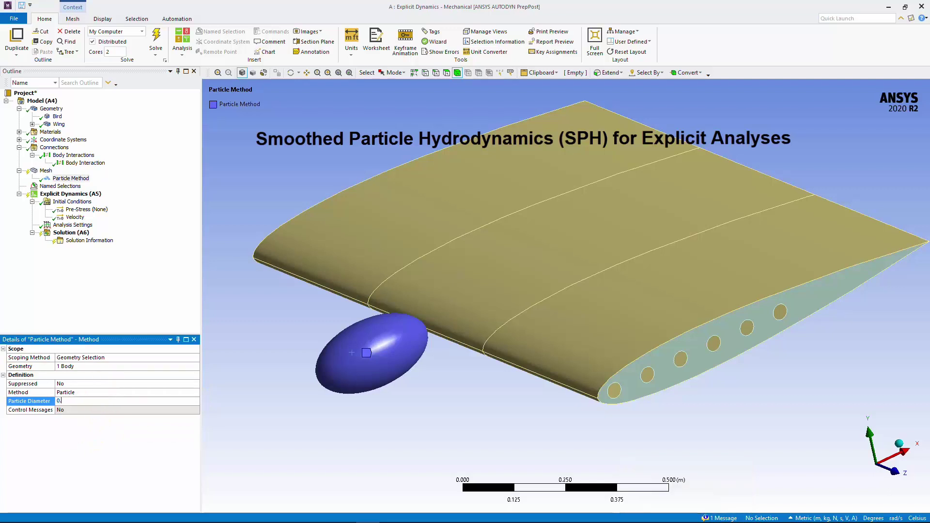
left_click(108, 381)
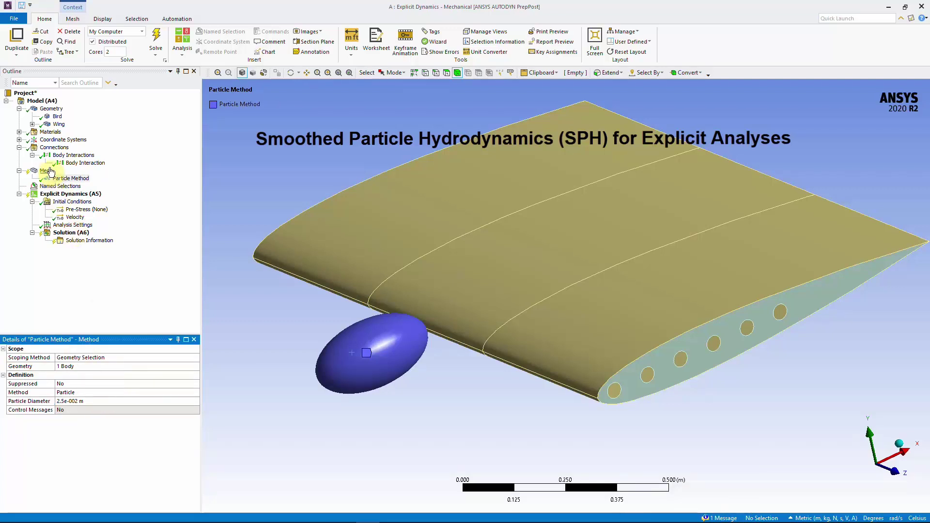
left_click(47, 170)
right_click(47, 170)
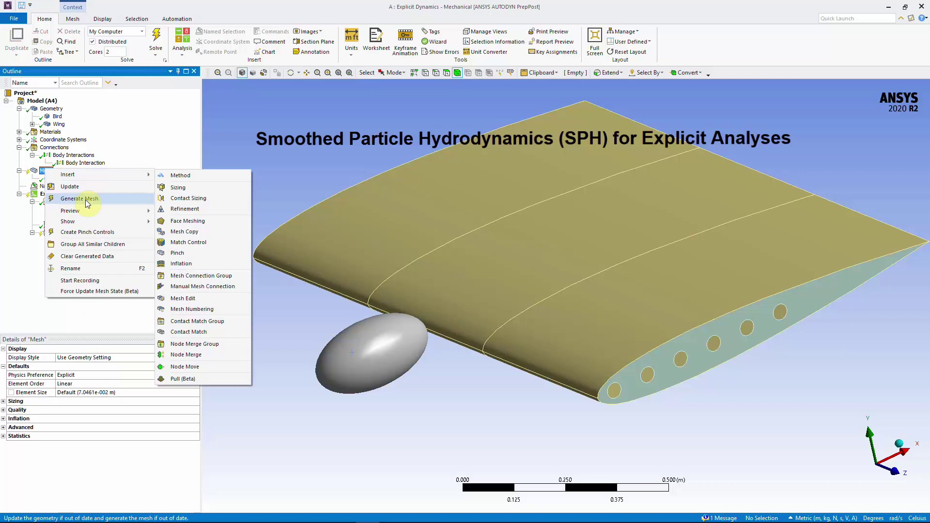
key("Escape")
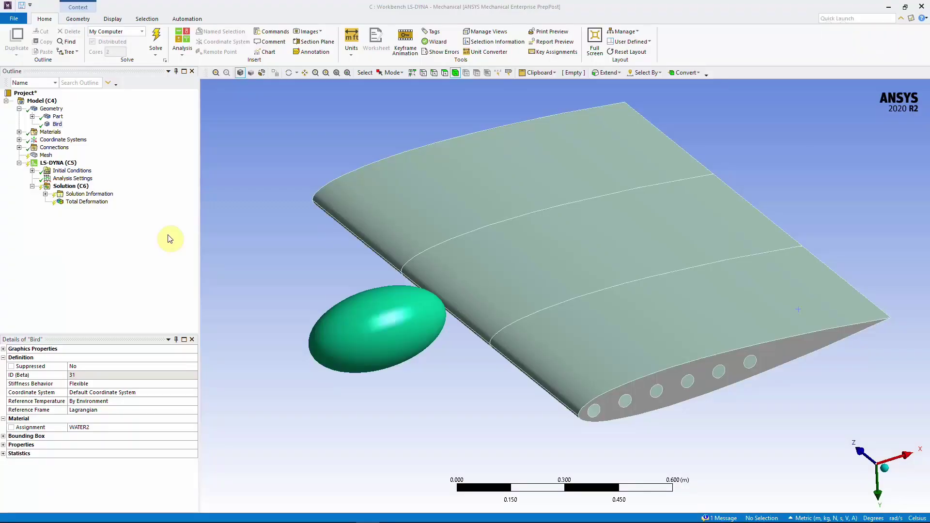
Step: Set the Bird's reference frame to Particle and insert a mesh Method scoped to the bird
left_click(193, 411)
left_click(193, 410)
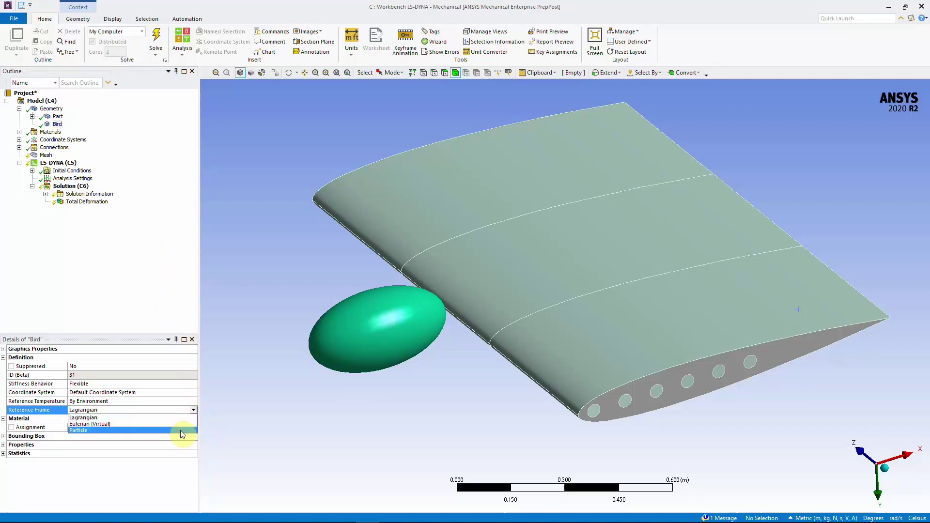
left_click(180, 431)
right_click(46, 156)
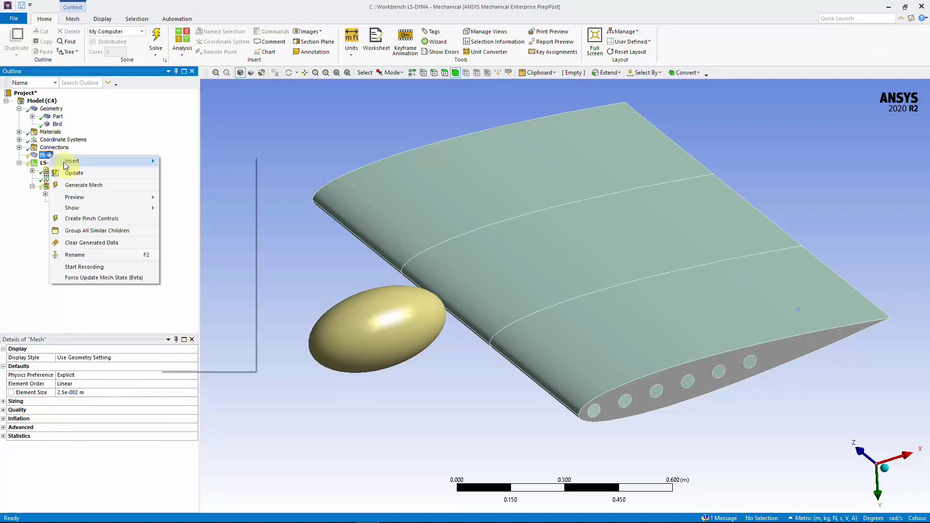
mouse_move(145, 161)
left_click(192, 165)
left_click(365, 327)
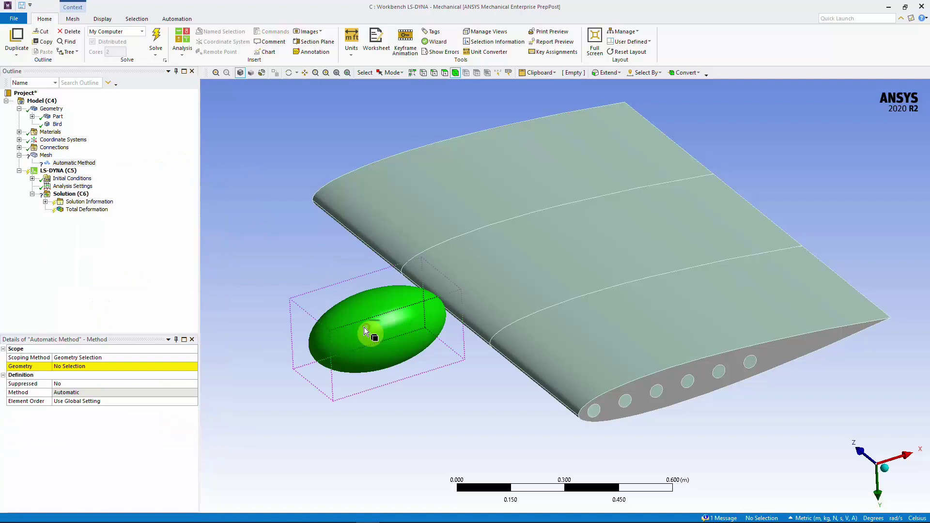
left_click(63, 366)
left_click(64, 367)
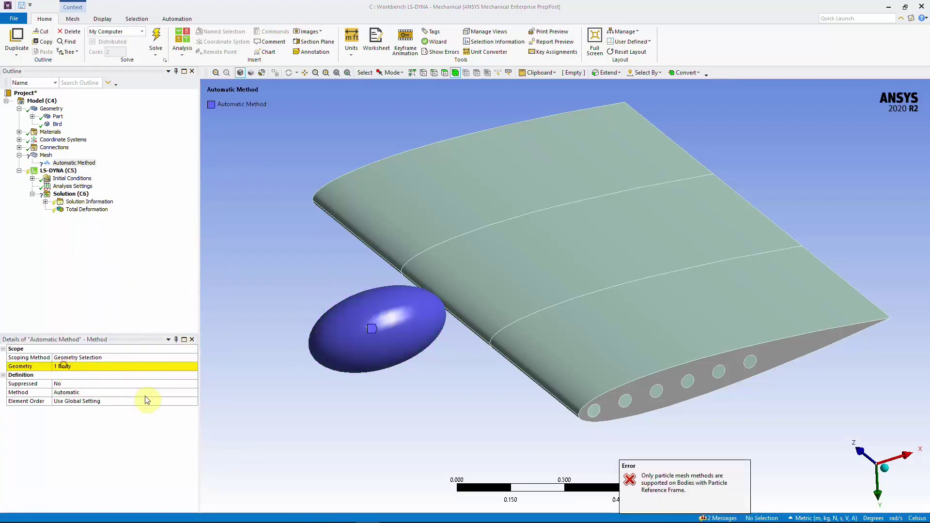
Step: Switch the method to Particle with a 0.025 m diameter and update the mesh
left_click(192, 393)
left_click(192, 393)
left_click(89, 442)
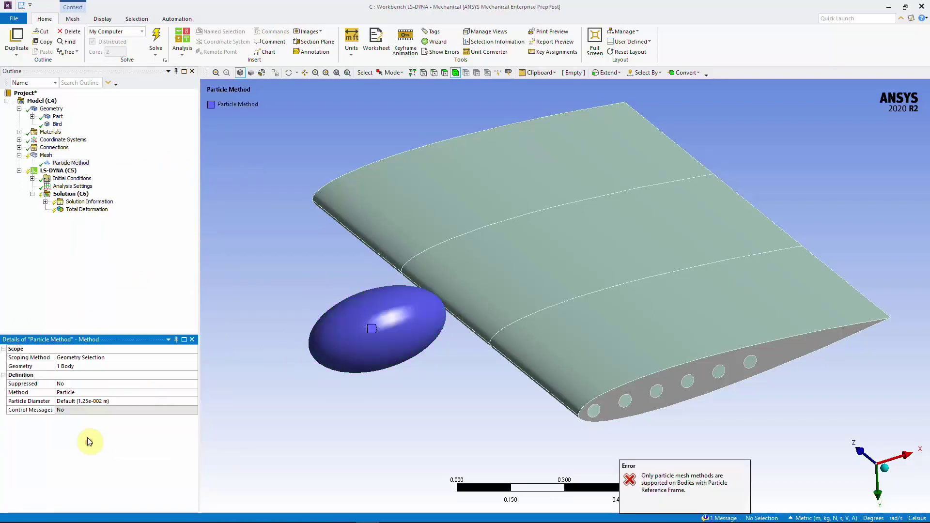
left_click(95, 400)
type("0.025")
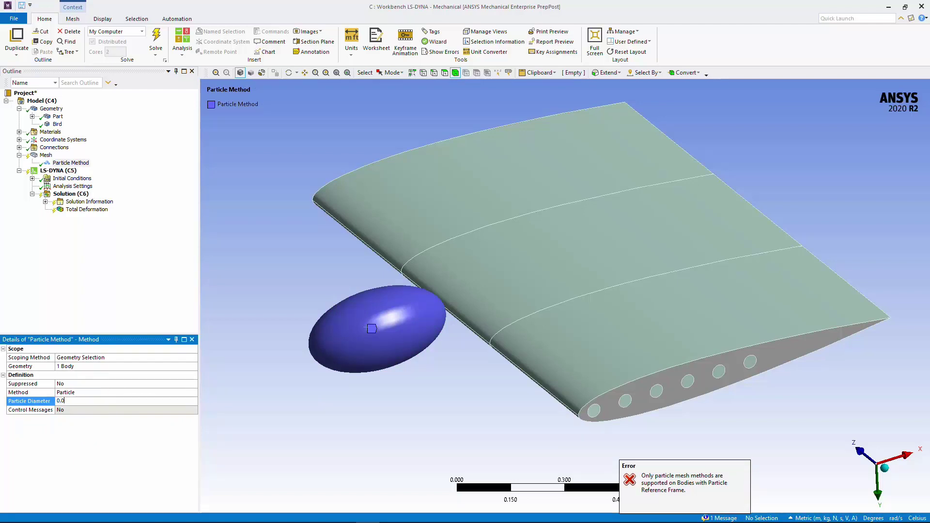
right_click(46, 155)
left_click(75, 172)
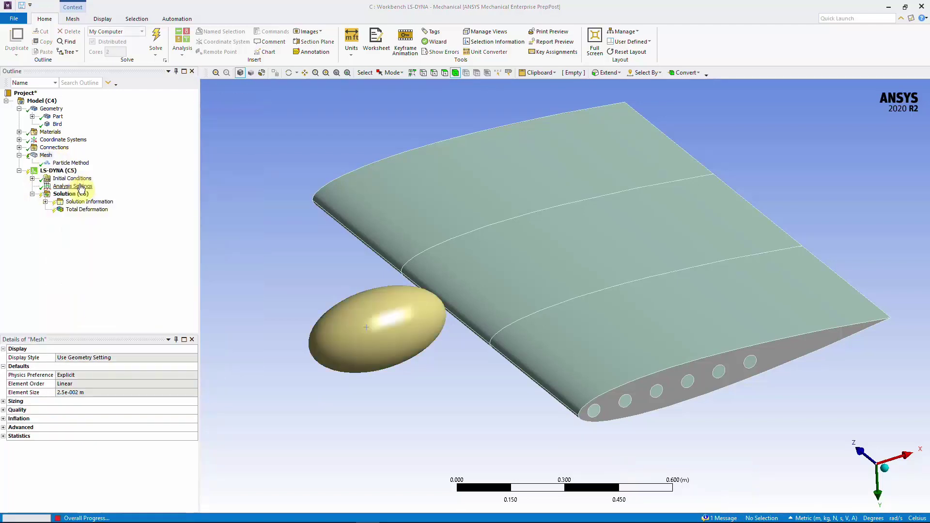